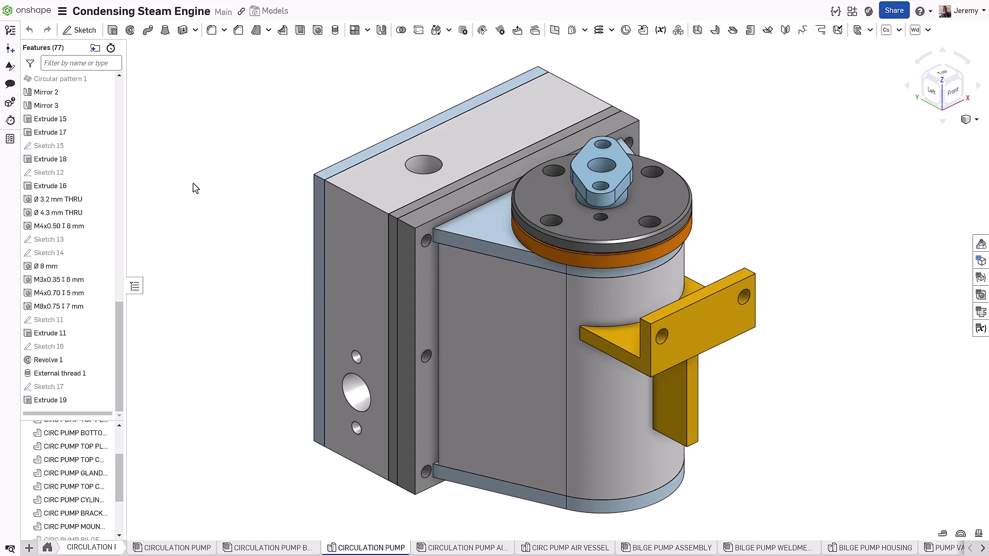
Start a new sketch on a mate connector at the centre of the circulation pump's rounded cylinder face
key(s)
click(207, 177)
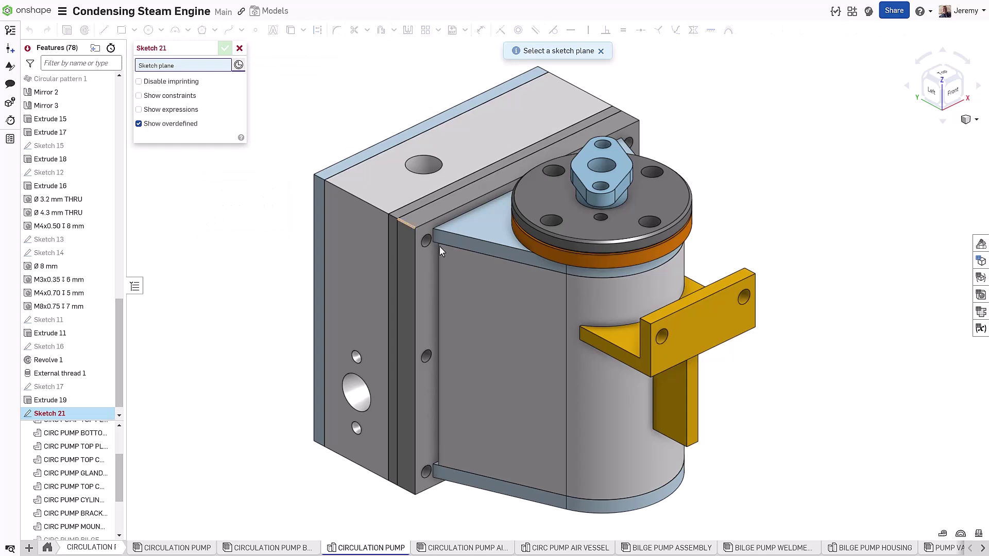
click(613, 397)
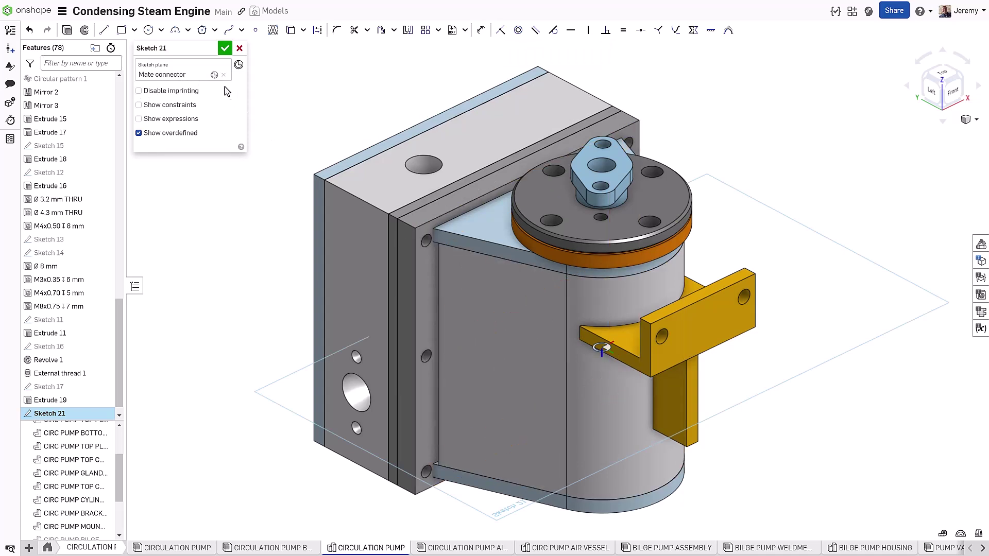
Realign the sketch plane's mate connector to the edge of Extrude 9 and move it -26 mm along Z
click(214, 76)
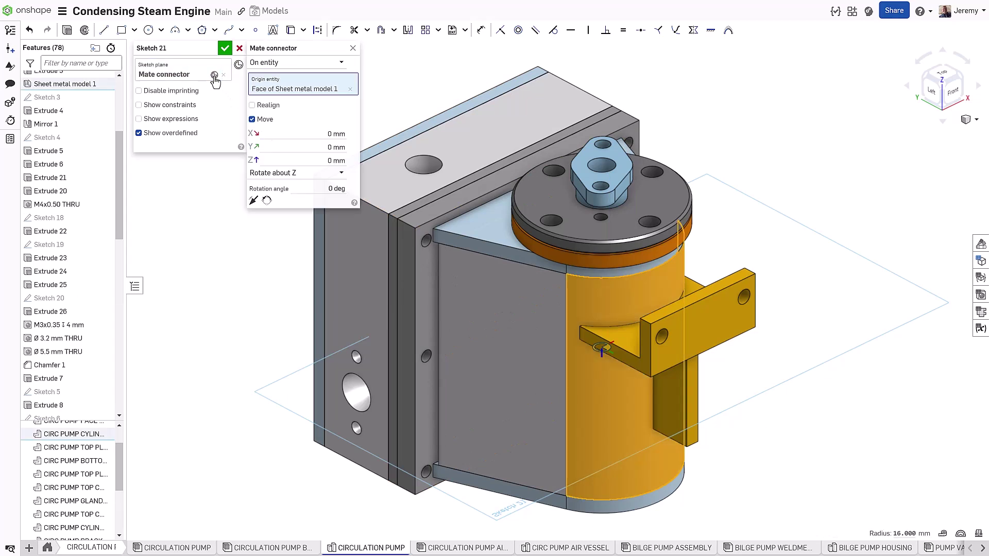
click(252, 105)
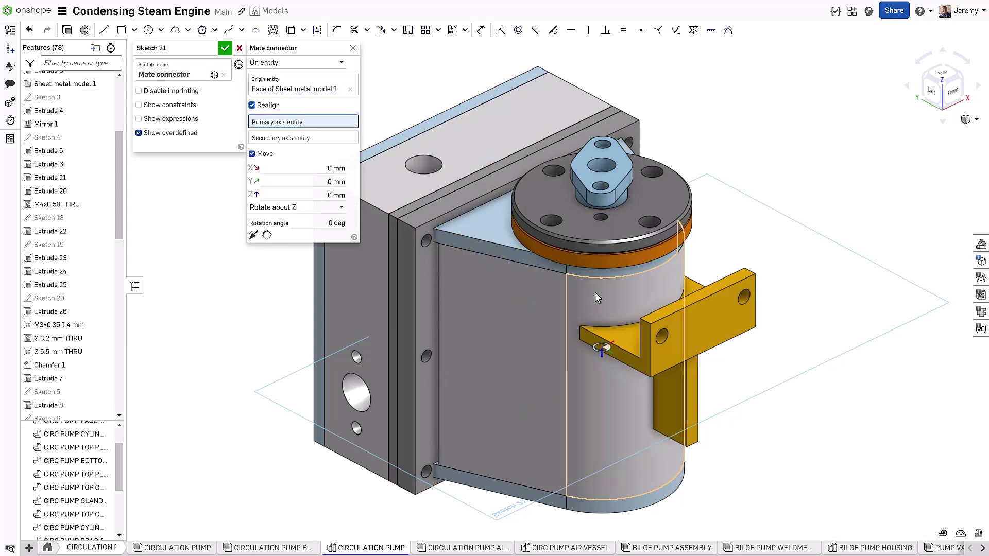
click(658, 322)
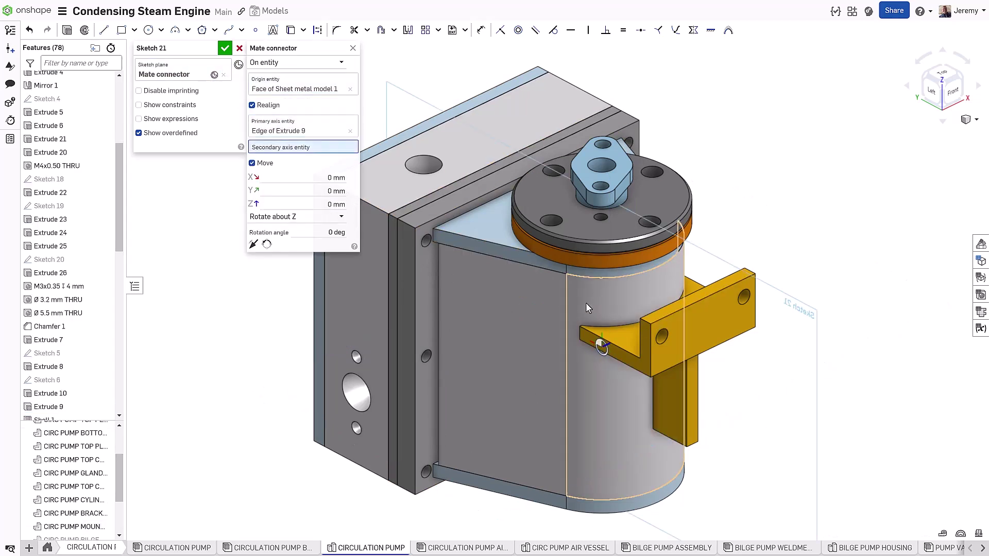
click(316, 204)
text(-26)
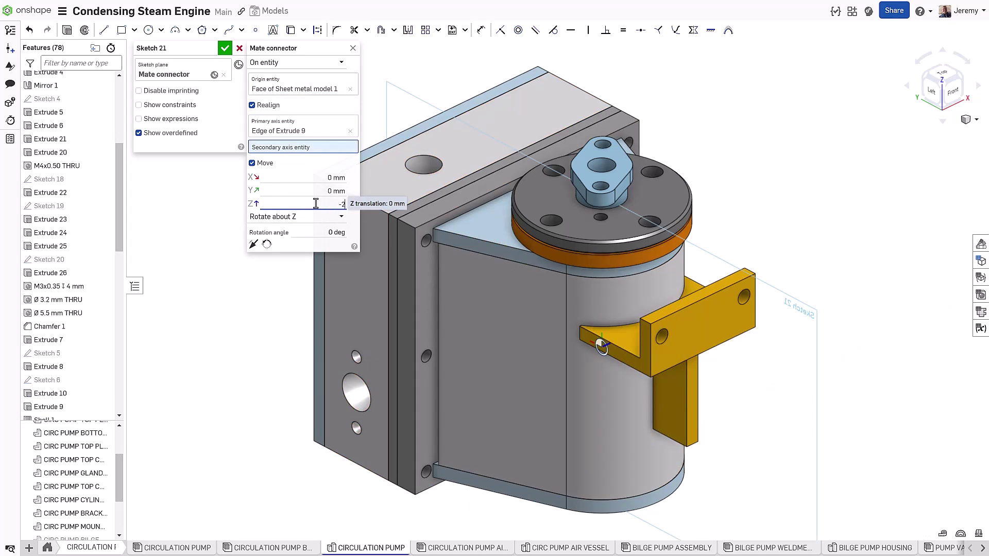
key(Return)
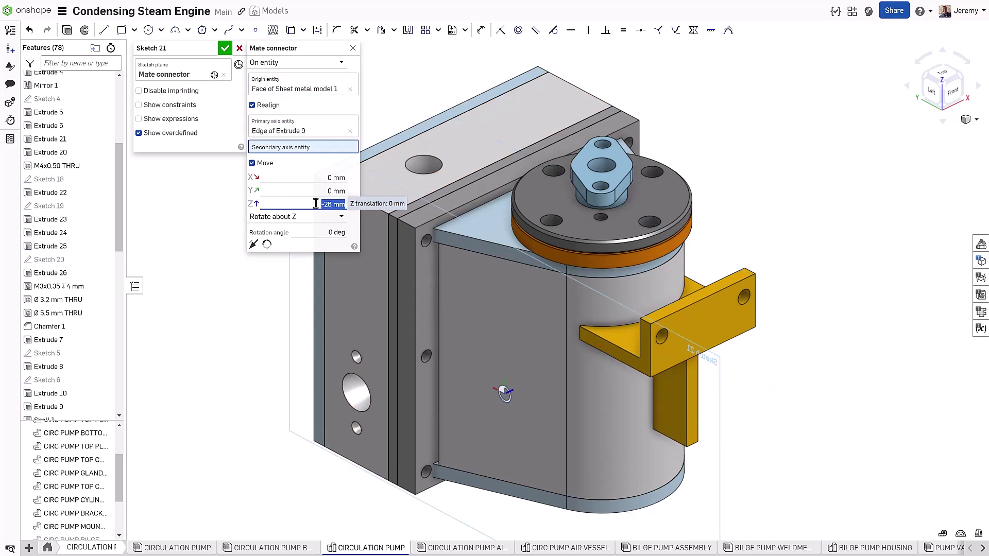
click(353, 48)
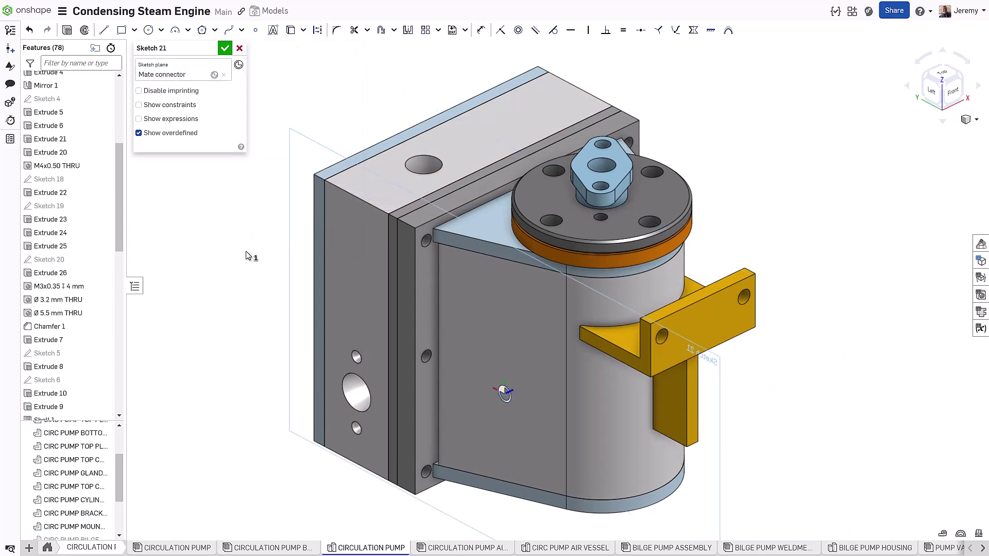
Sketch a 20 mm high center-point rectangle over the pump body's side and align its center horizontally with the sketch origin
key(s)
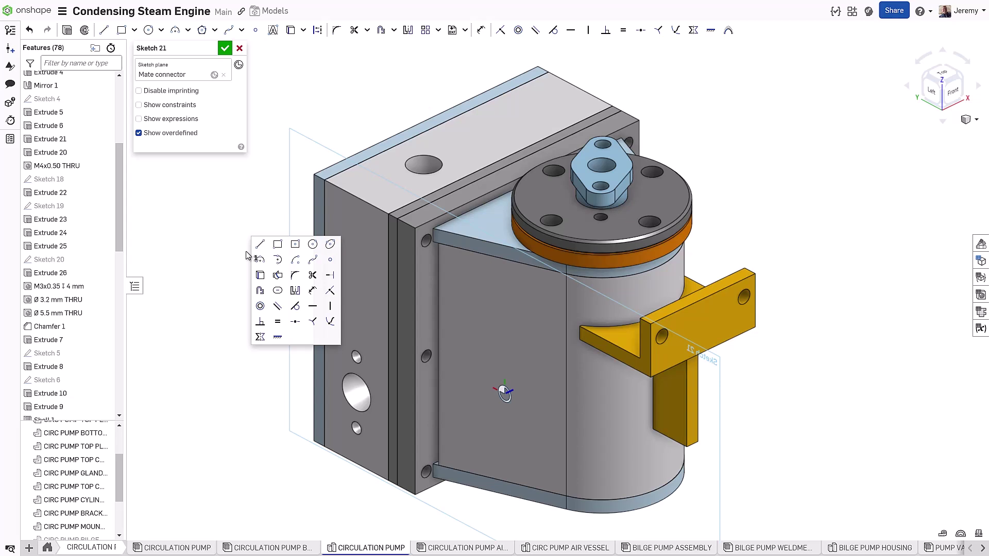
click(295, 248)
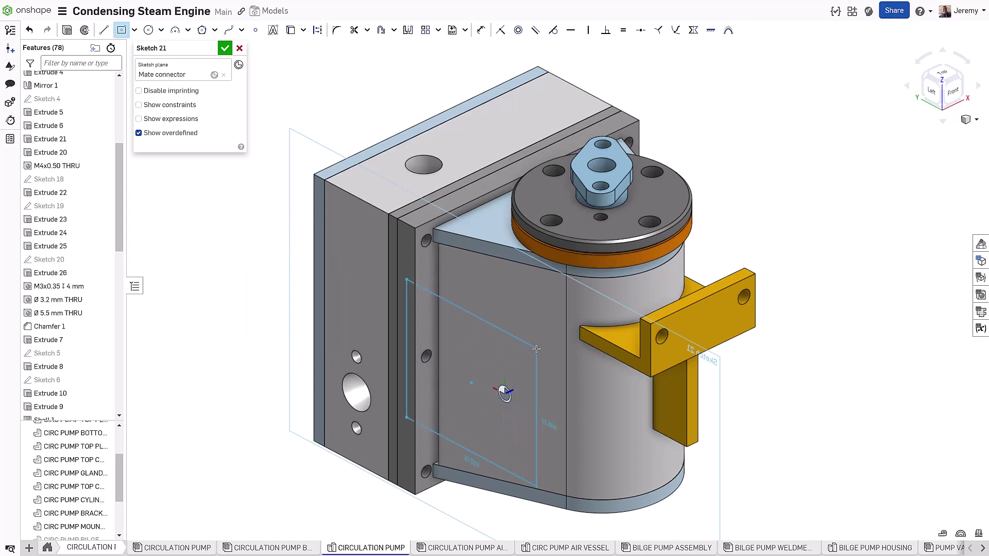
click(522, 454)
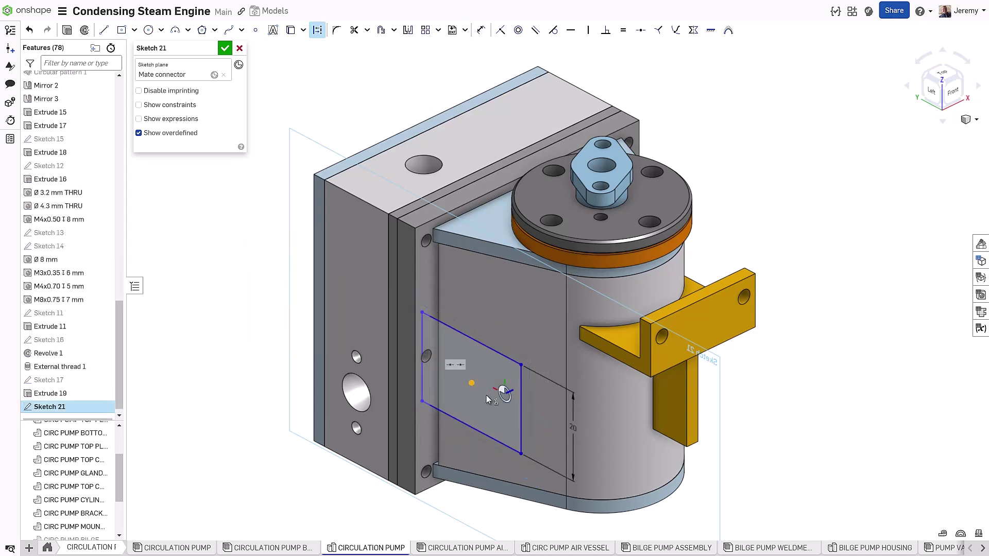
click(503, 400)
key(h)
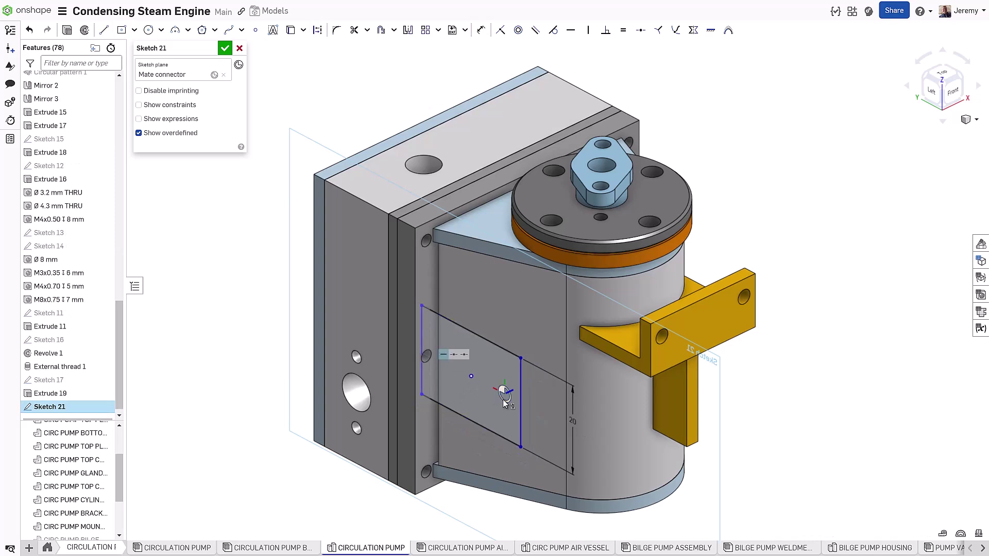
Dimension the rectangle's edge nearest the cylinder 5 mm from the sketch origin
key(u)
click(519, 456)
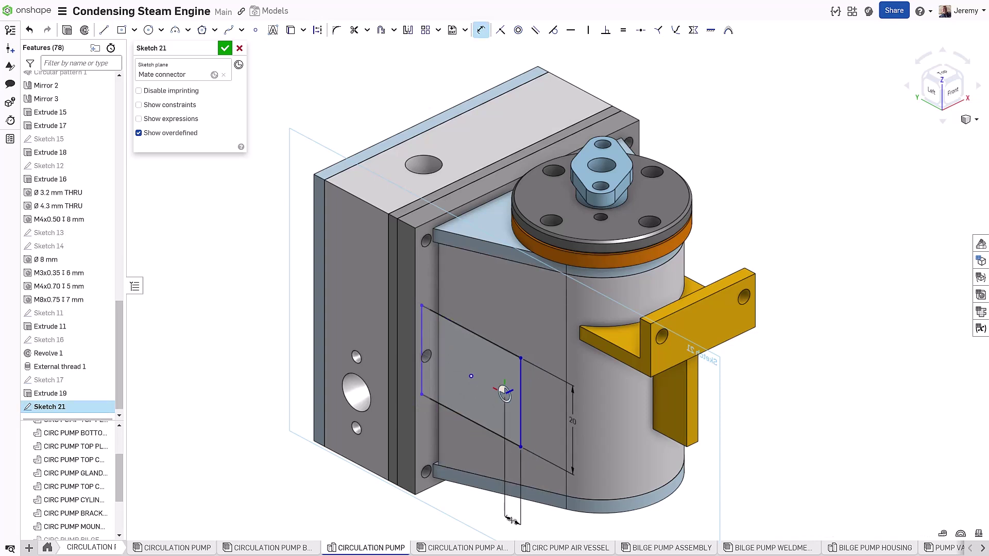
click(512, 521)
text(5)
key(Return)
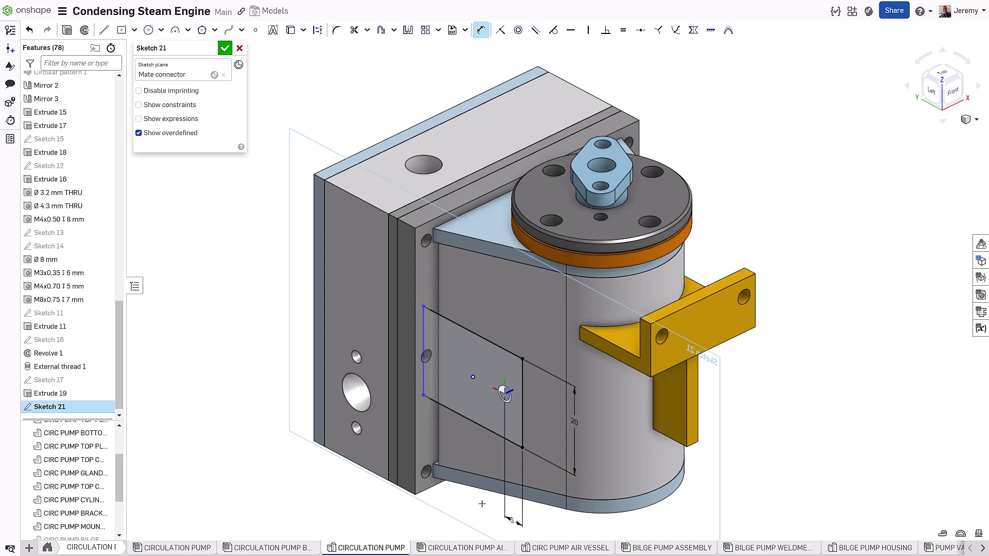
Dimension the rectangle's opposite edge, nearest the pump flange, 18 mm from the sketch origin
click(424, 397)
click(504, 393)
click(461, 451)
text(18)
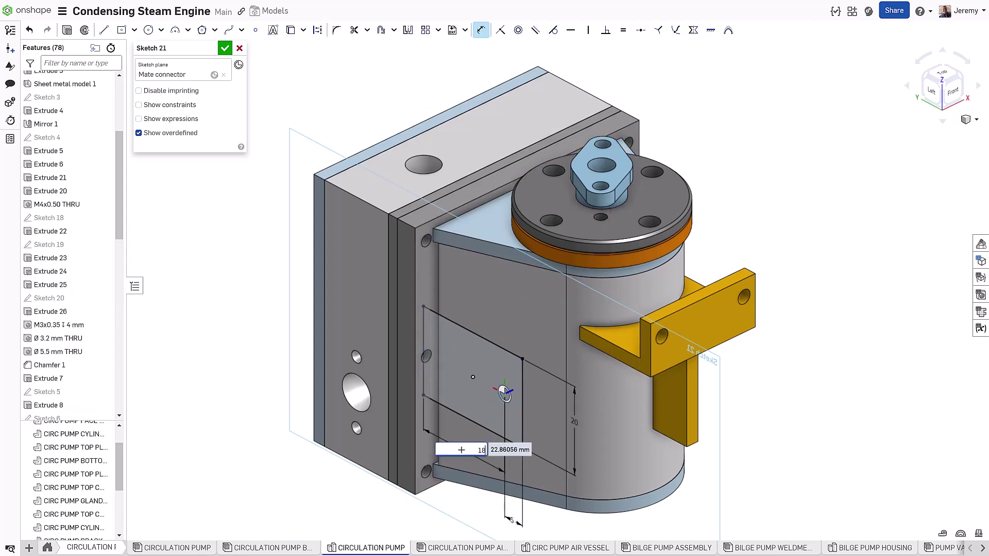
key(Return)
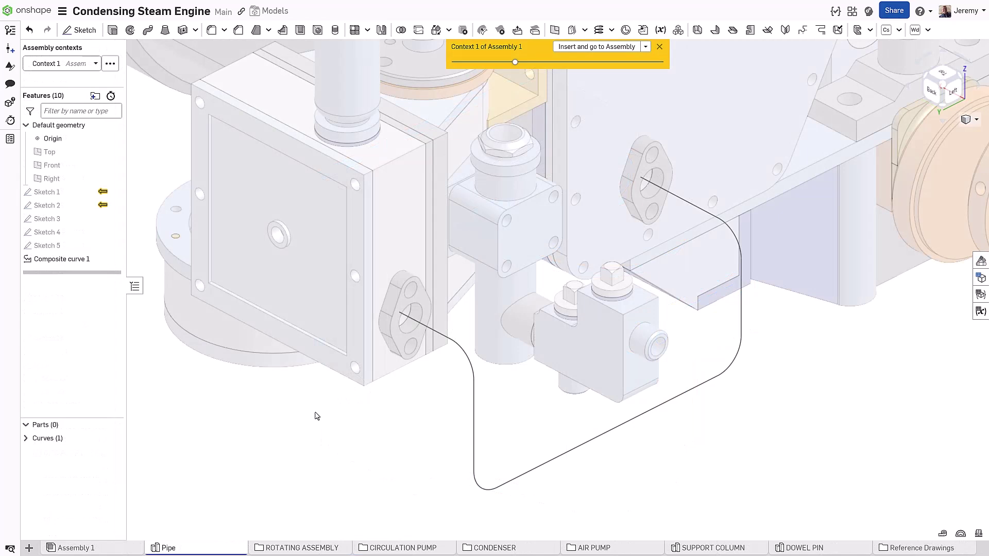
Start a sketch at the pipe path's end on the pump flange and draw an 8 mm diameter circle centred there
key(s)
click(328, 405)
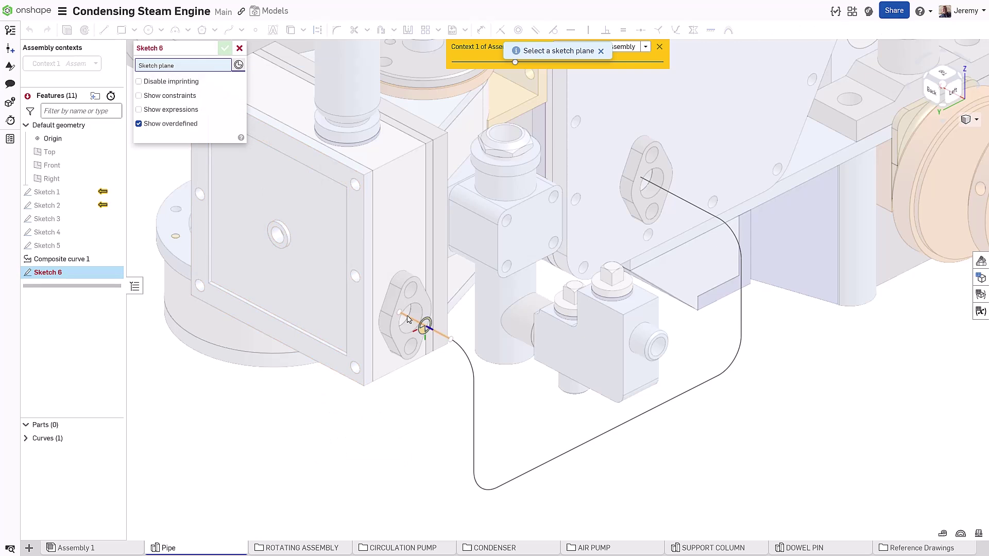
click(400, 313)
key(c)
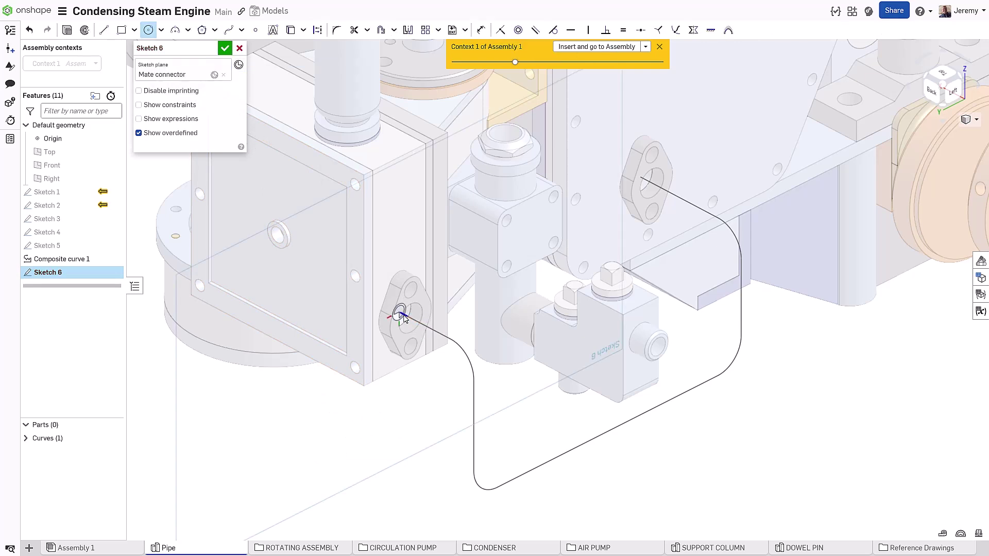
click(400, 313)
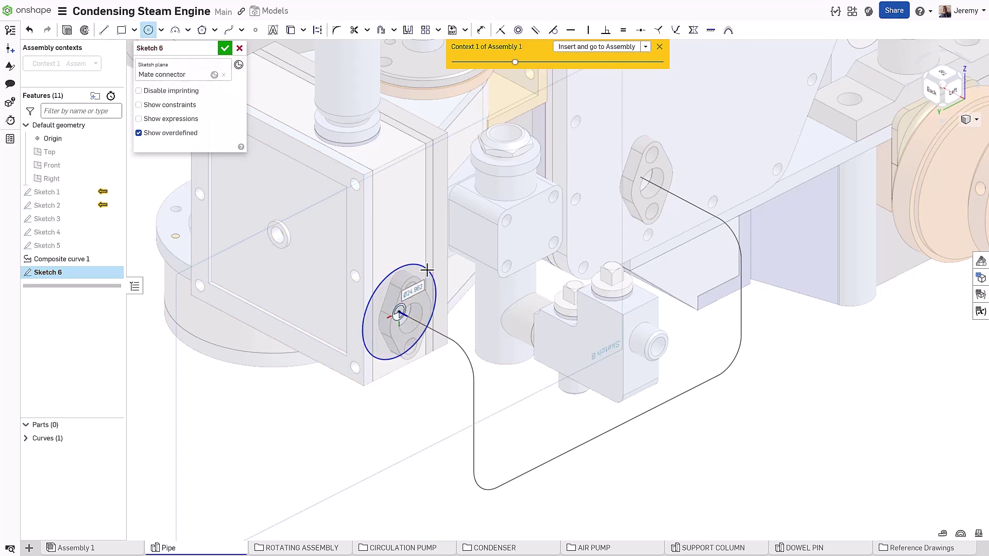
text(8)
key(Return)
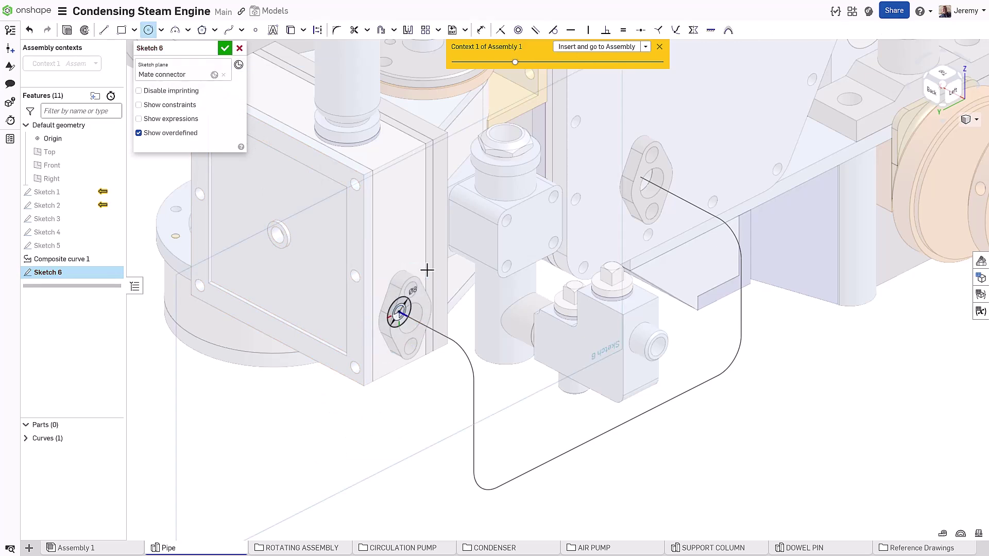
Sweep the Sketch 6 circle profile along the composite curve as a new solid pipe
click(400, 314)
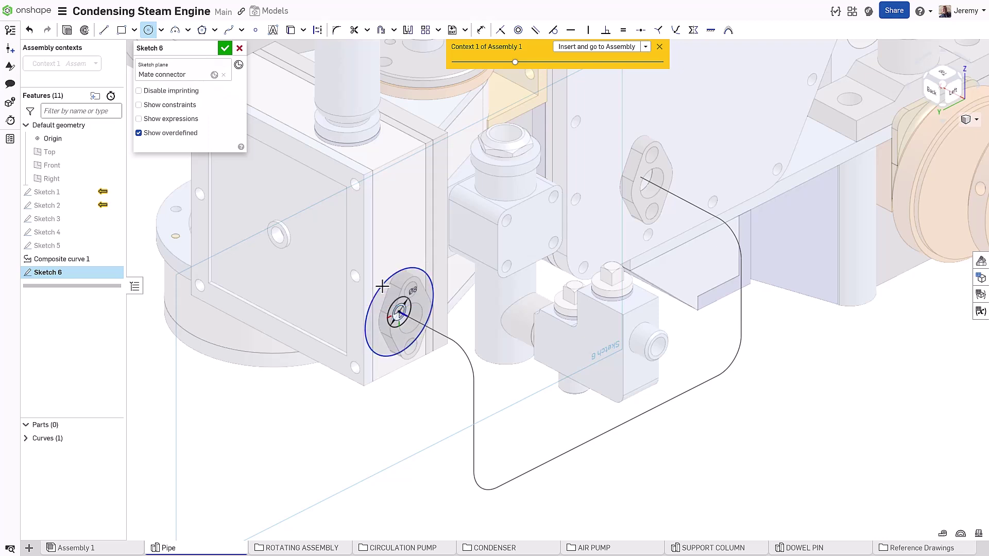
key(Escape)
key(shift+q)
click(454, 349)
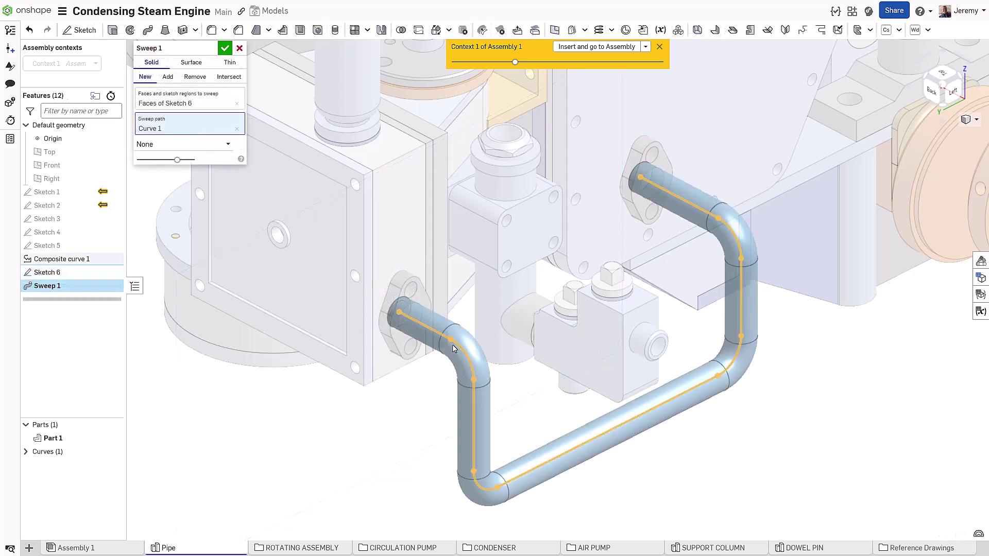
key(Return)
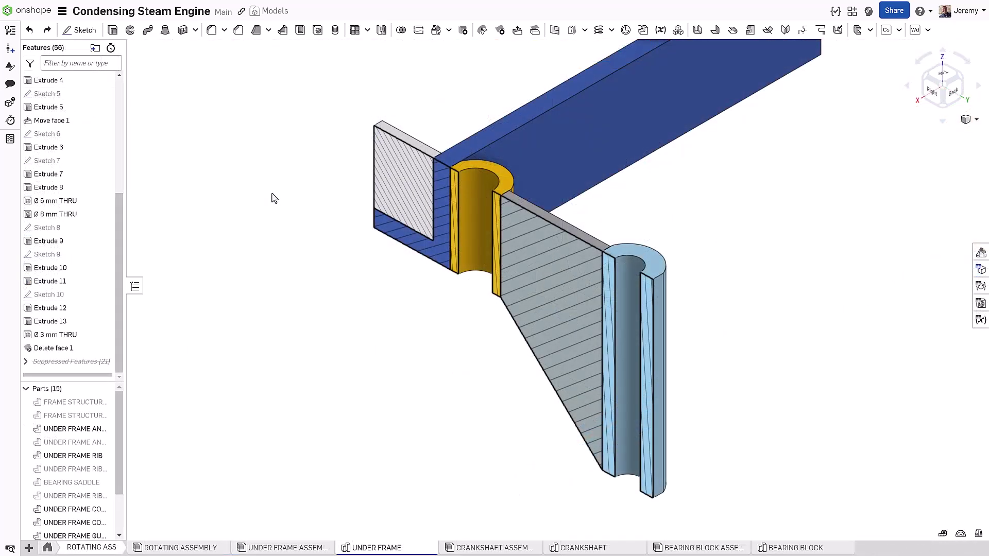
Start a sketch on a mate connector at the centre of the column's 6 mm hole and rotate its plane upright along the hole axis
key(s)
click(288, 190)
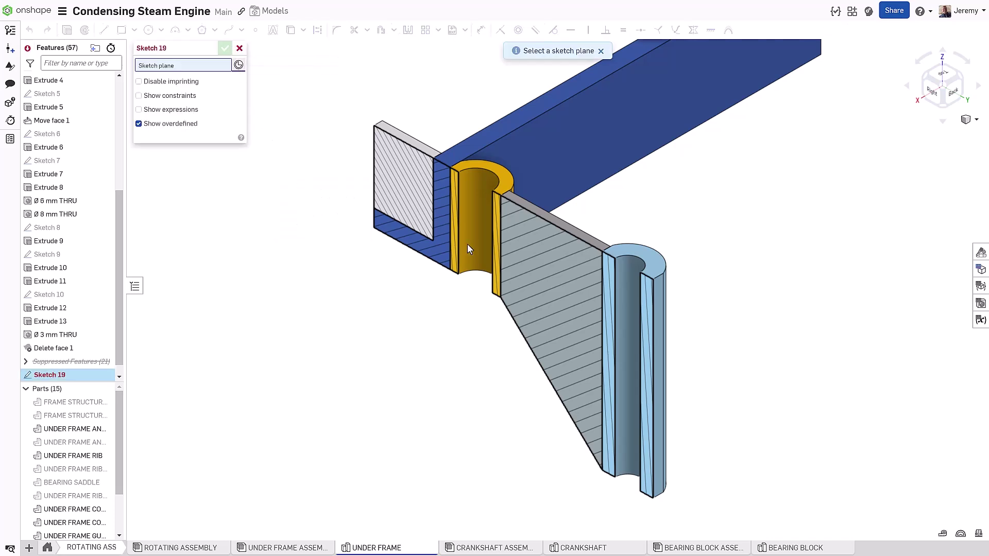
click(625, 353)
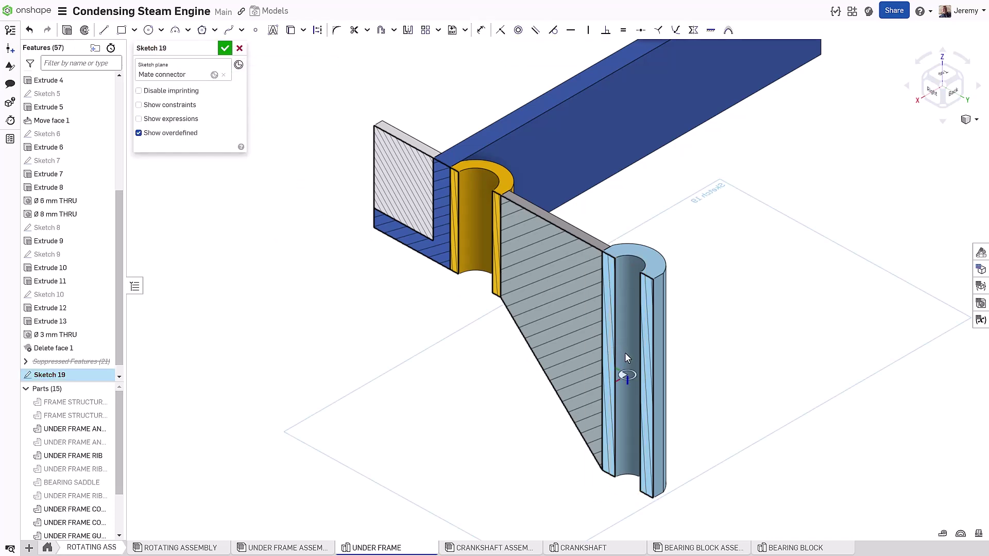
click(214, 75)
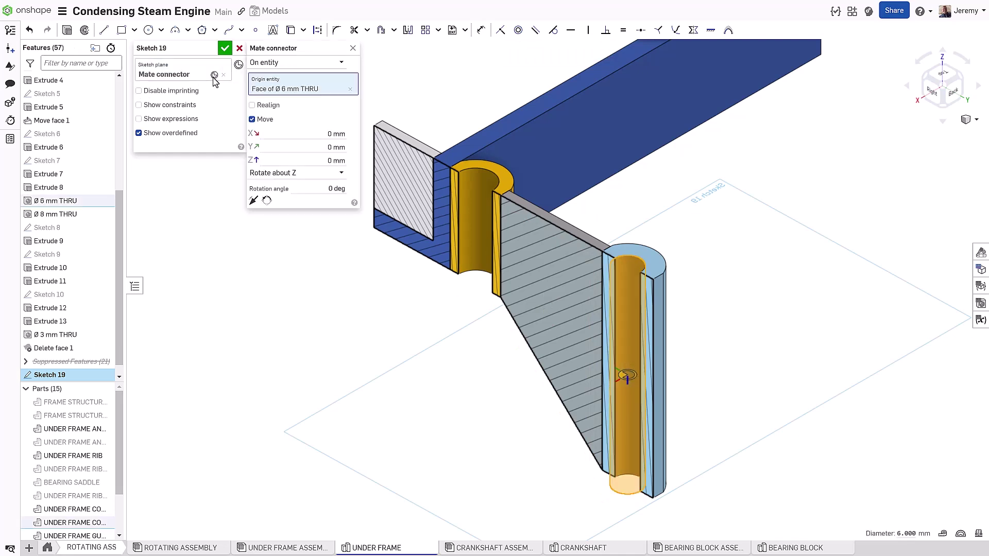
click(285, 174)
click(291, 190)
click(353, 47)
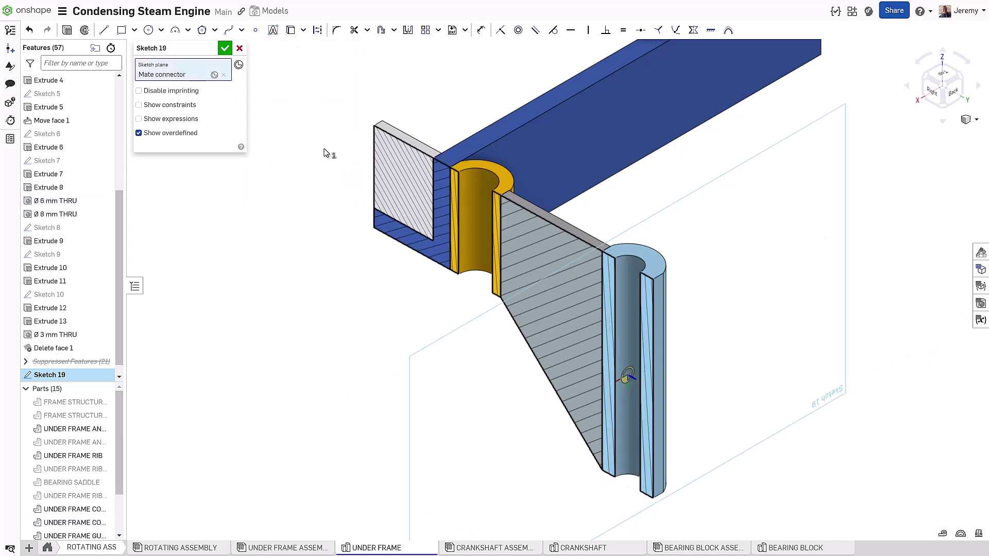
Sketch a vertical line about 43 mm long beside the column and constrain its midpoint to the sketch origin
key(l)
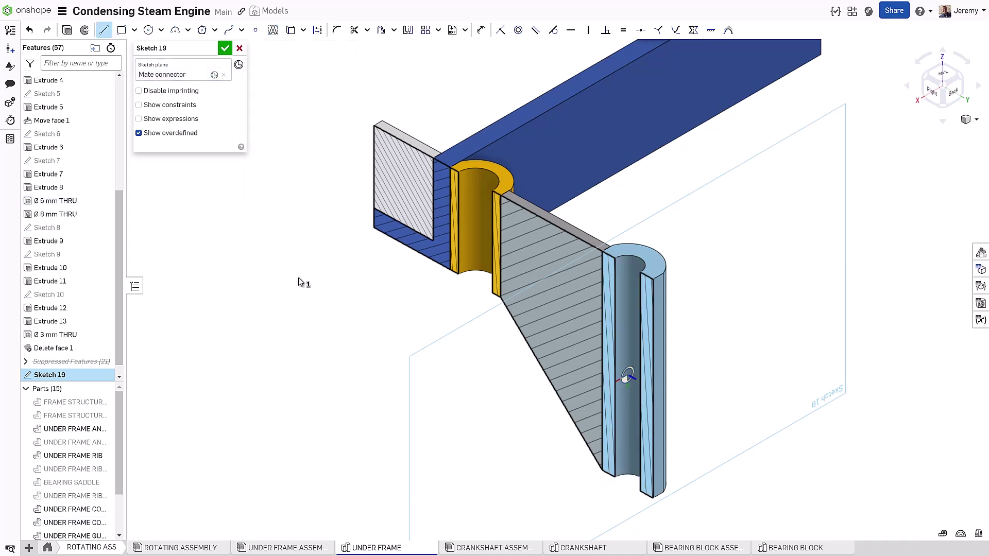
click(696, 243)
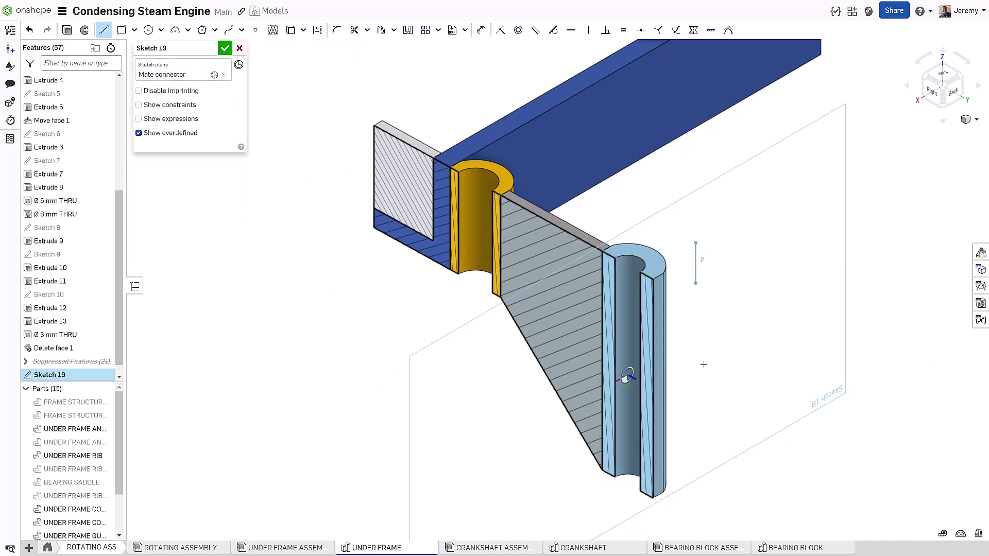
click(695, 451)
key(Escape)
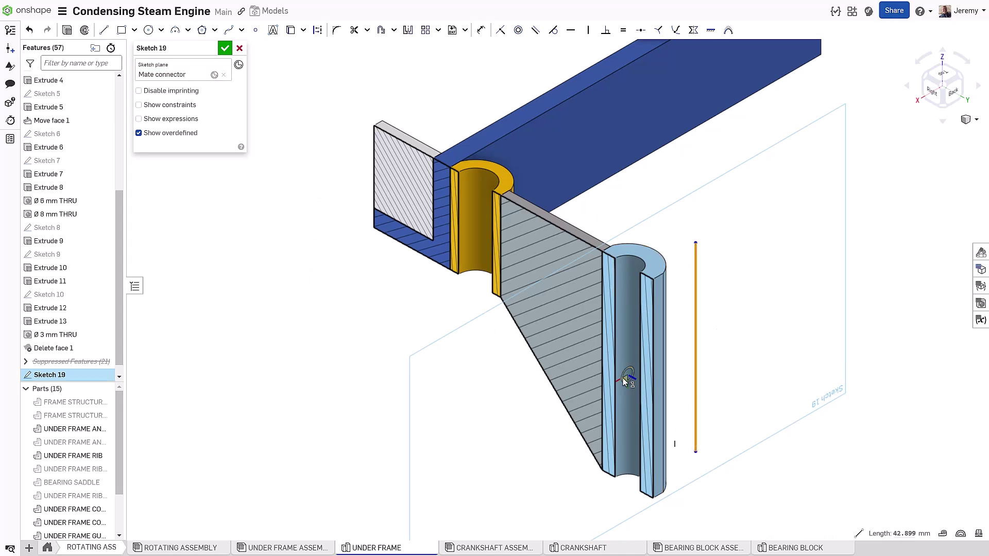
click(623, 379)
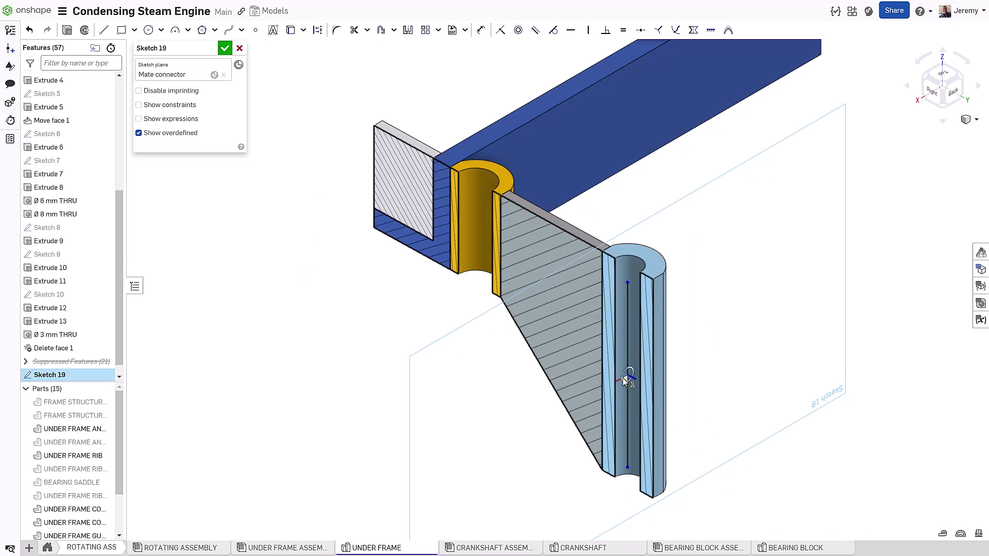
Dimension the line's upper endpoint 8 mm below the top of the column
key(u)
click(628, 283)
click(685, 242)
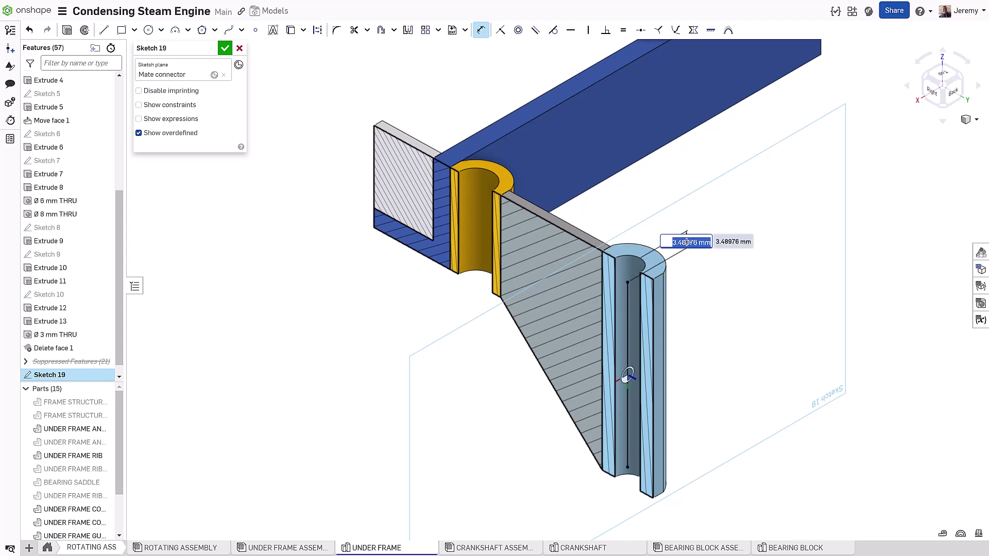
text(8)
key(Return)
Place a sketch point on the origin at the middle of the vertical line and finish the sketch
key(s)
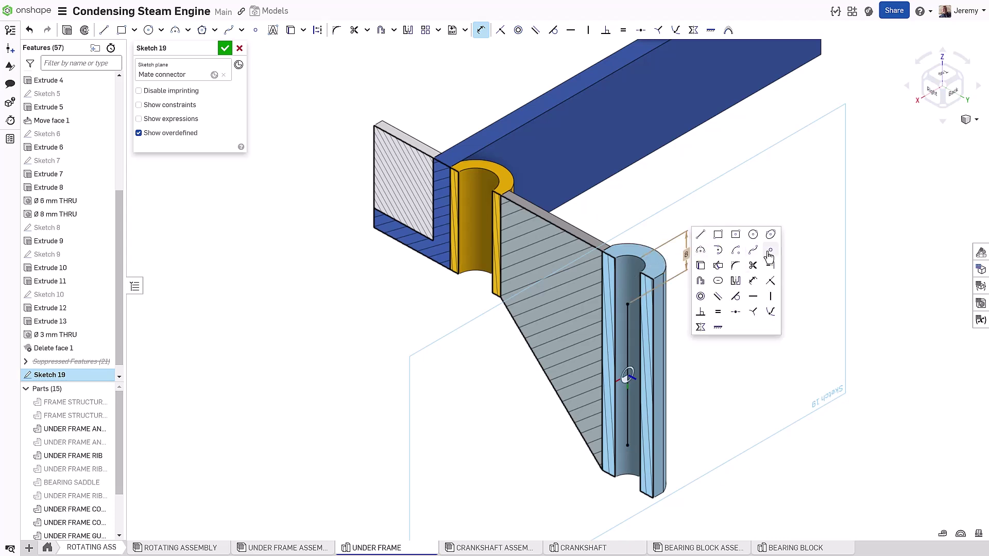
click(769, 252)
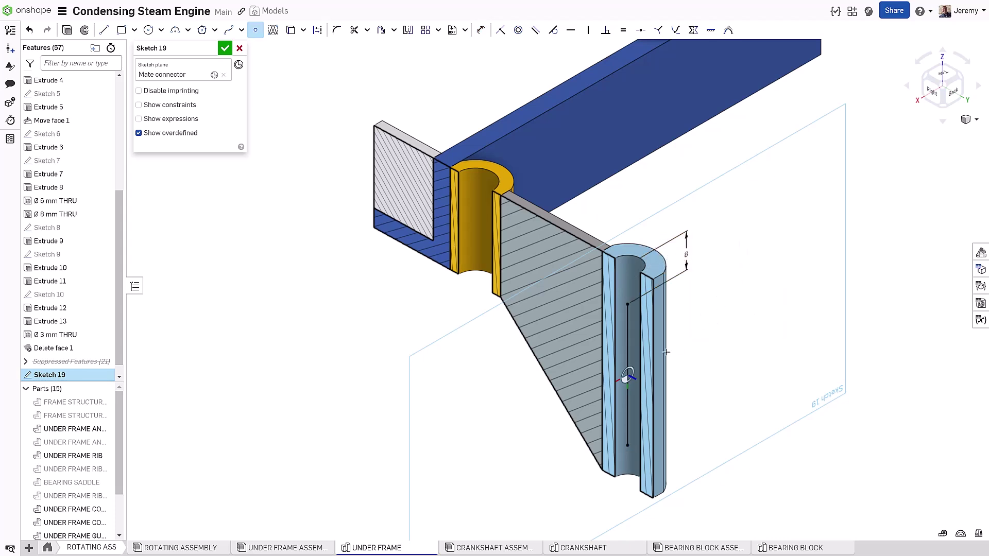
click(627, 378)
key(Escape)
right_click(272, 304)
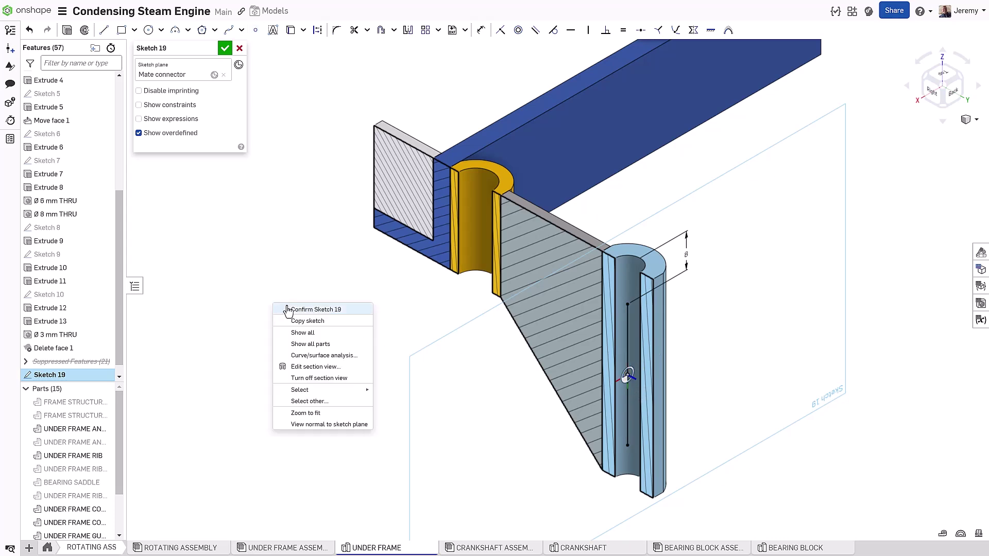
click(289, 310)
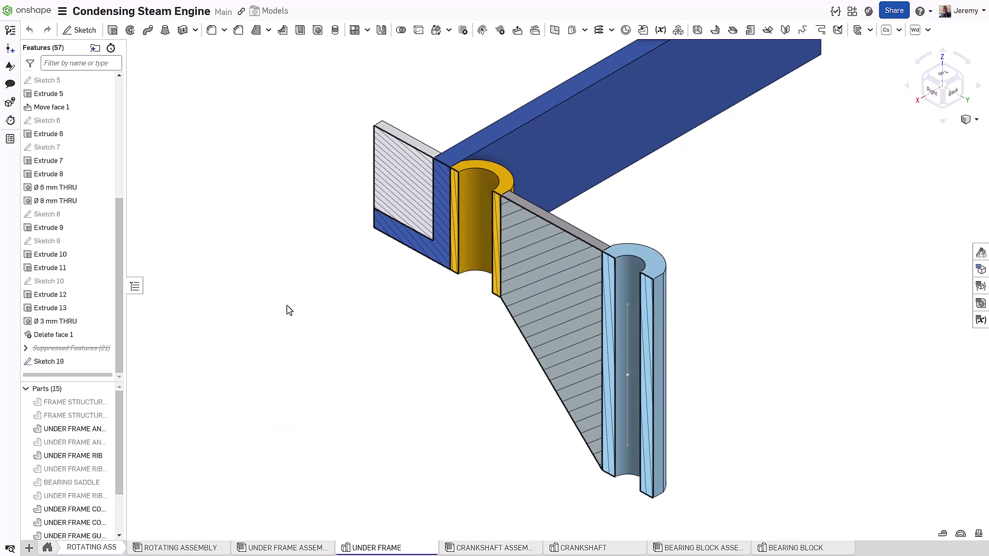
Create simple drilled 2 mm holes, 10 mm deep and starting from the part, at the vertices of Sketch 19
key(s)
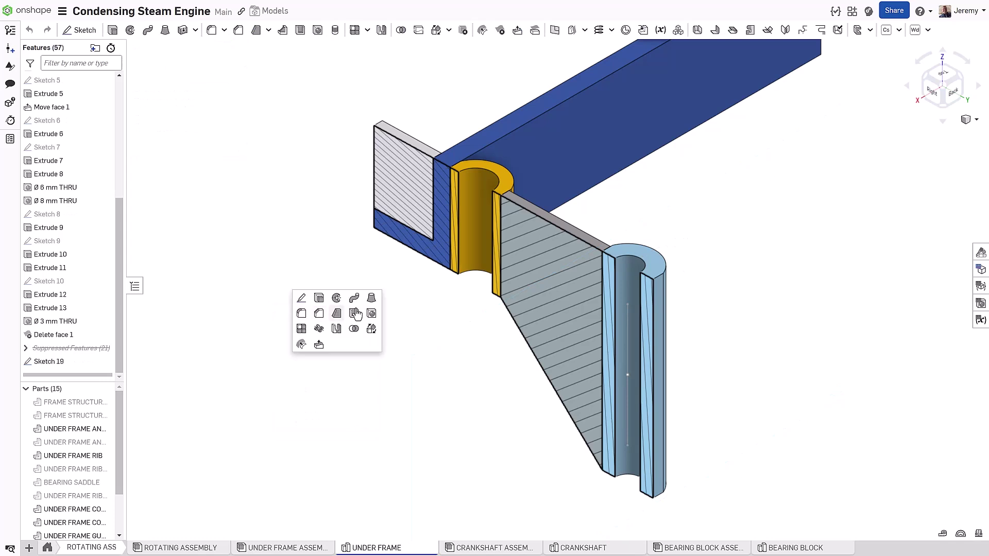
click(371, 315)
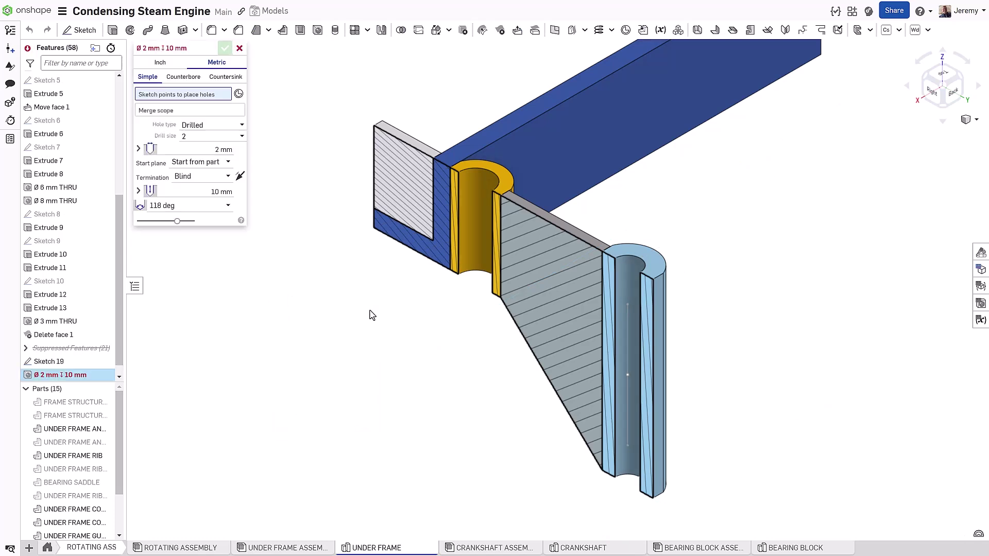
click(67, 363)
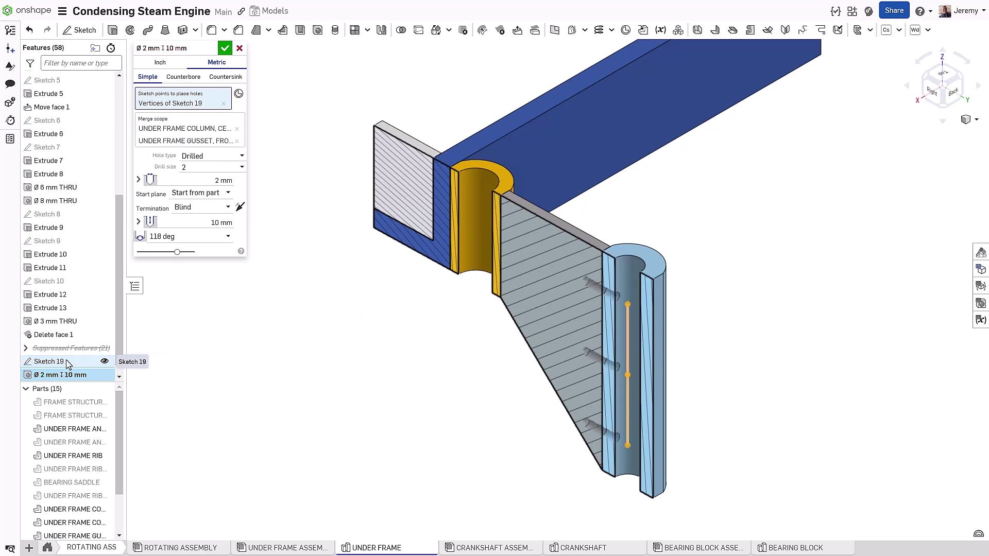
key(Return)
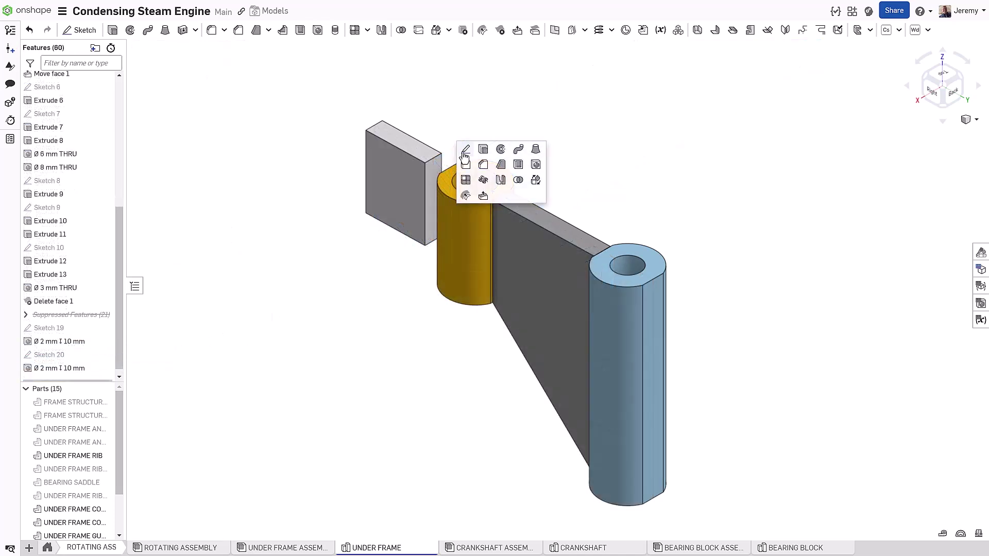
Start a sketch on a mate connector centred on the rib's end face and draw a vertical line with its midpoint constrained to the origin
click(466, 152)
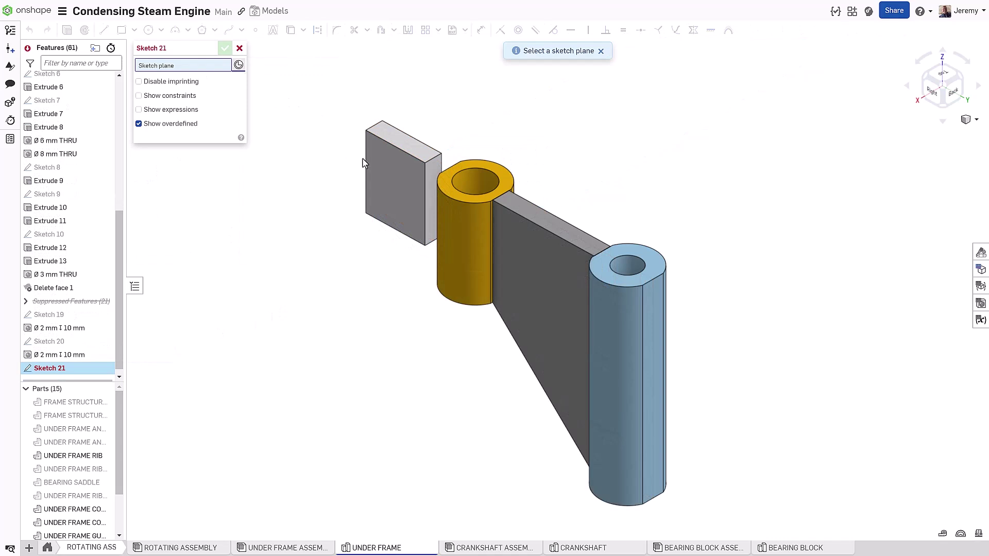
click(432, 201)
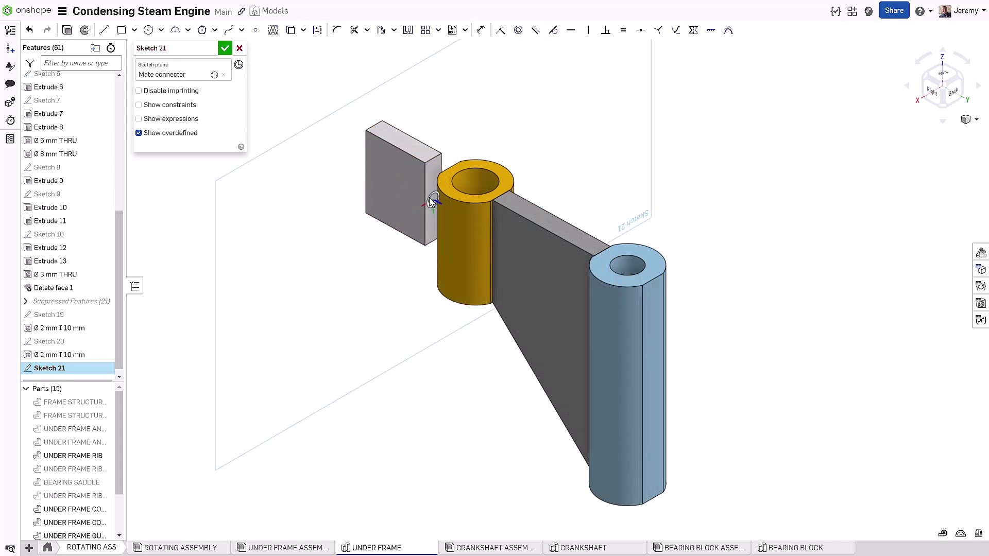
key(l)
click(389, 175)
click(390, 259)
key(Escape)
click(433, 206)
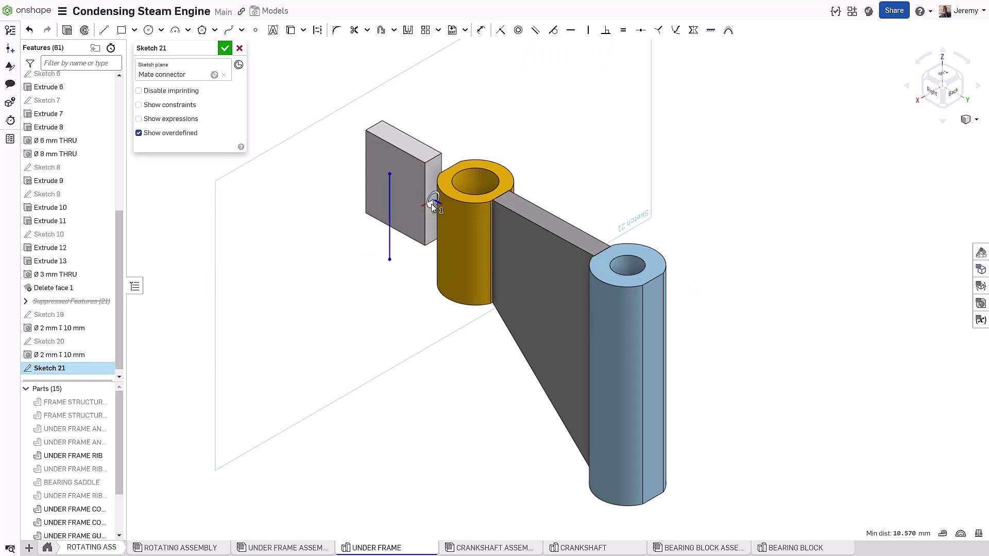
key(i)
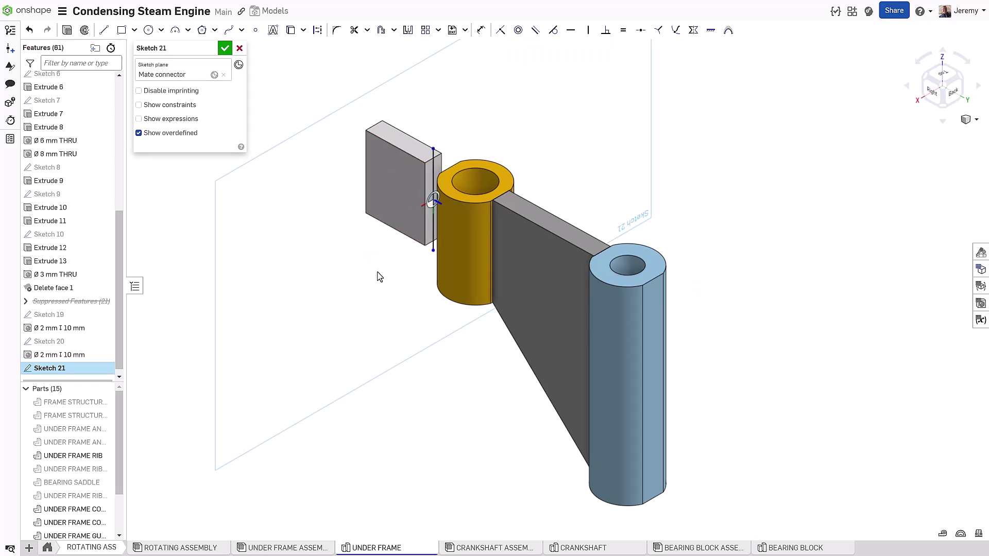
Turn on the section view, align the line's upper endpoint horizontally with the outer column's upper 2 mm hole and finish the sketch
key(shift+x)
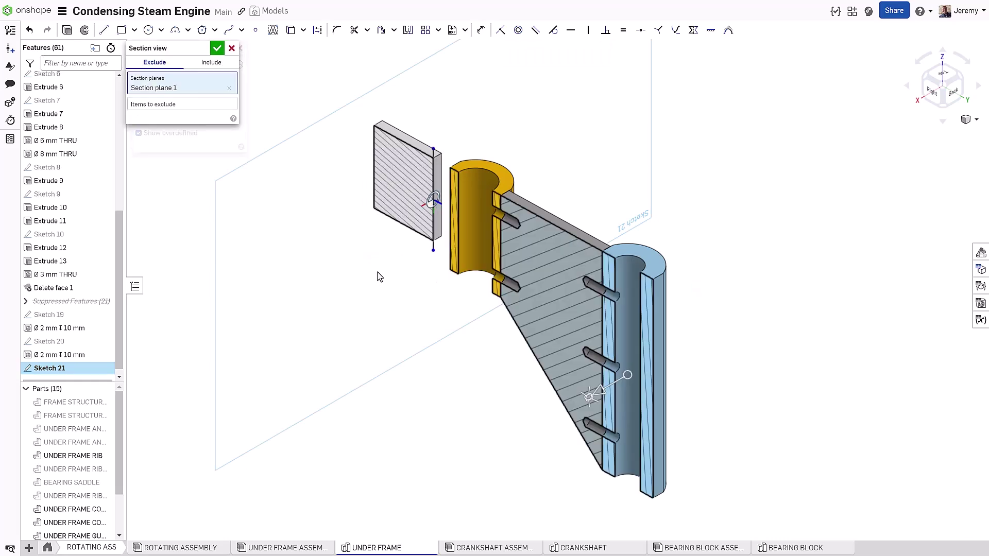
click(225, 48)
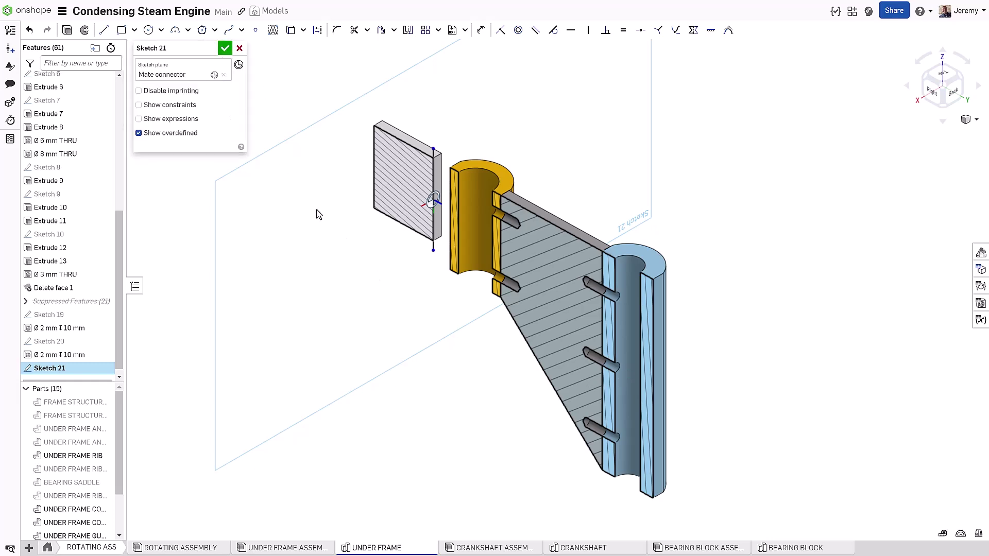
click(491, 210)
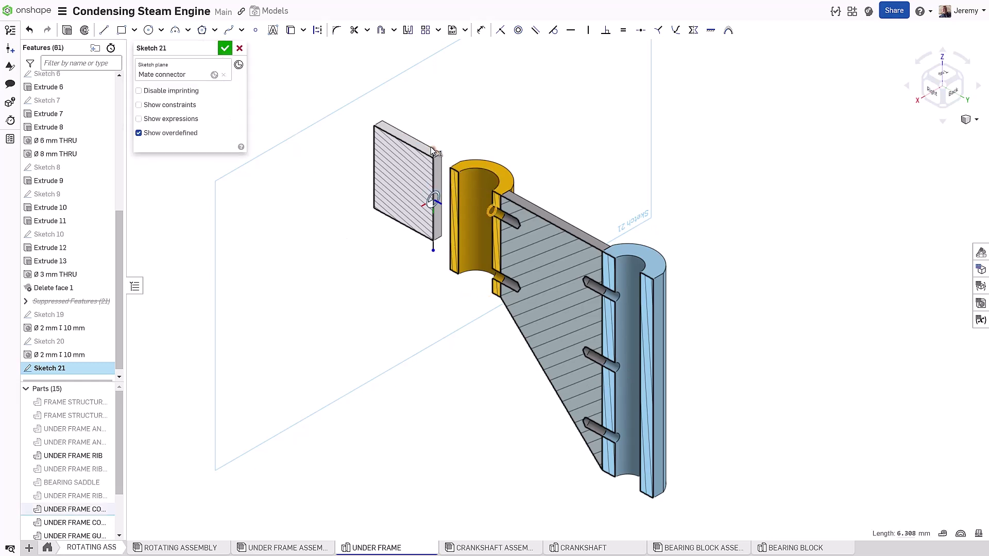
key(Escape)
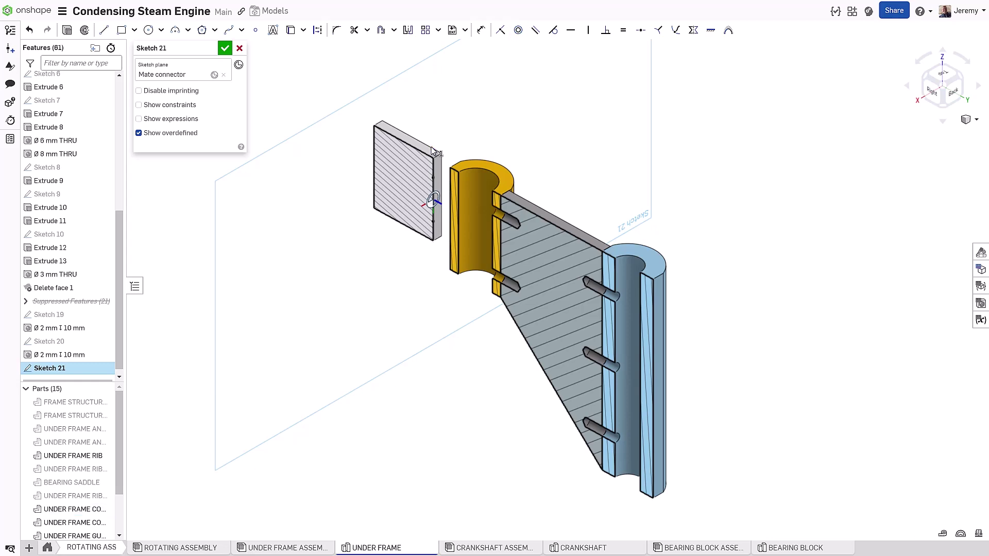
right_click(348, 315)
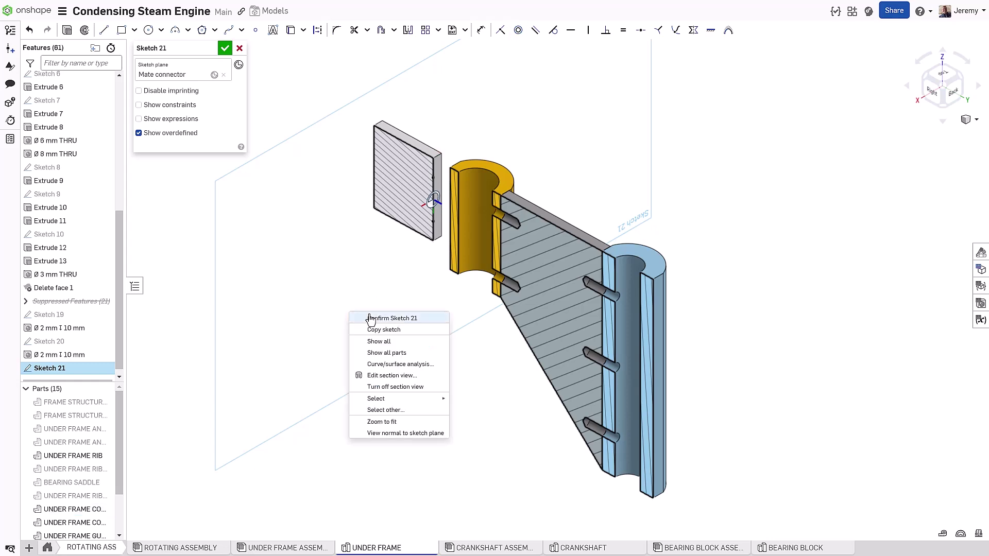
click(369, 319)
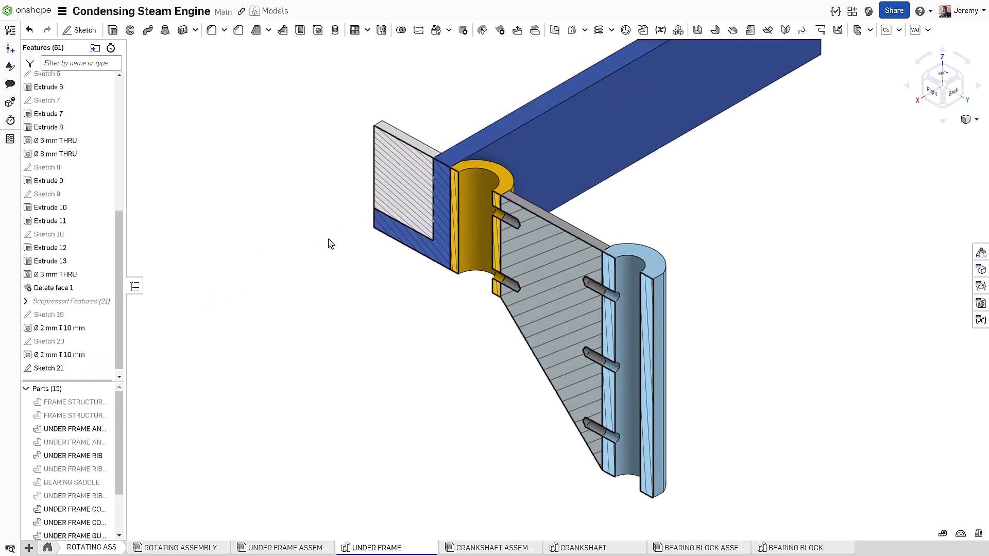
Set up 2 mm holes at the vertices of Sketch 21, starting from a mate connector at the centre of the outer column's 8 mm hole
key(s)
key(Escape)
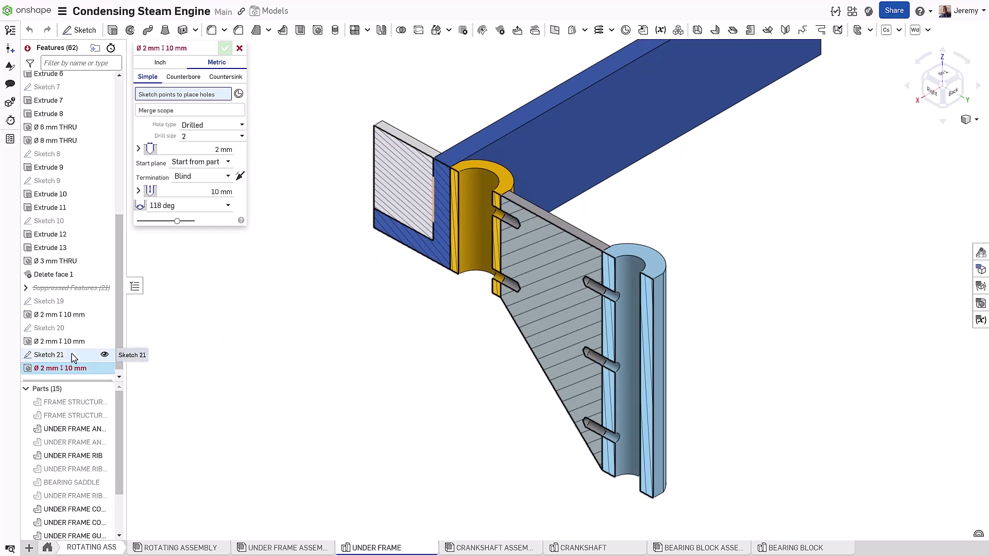
click(73, 356)
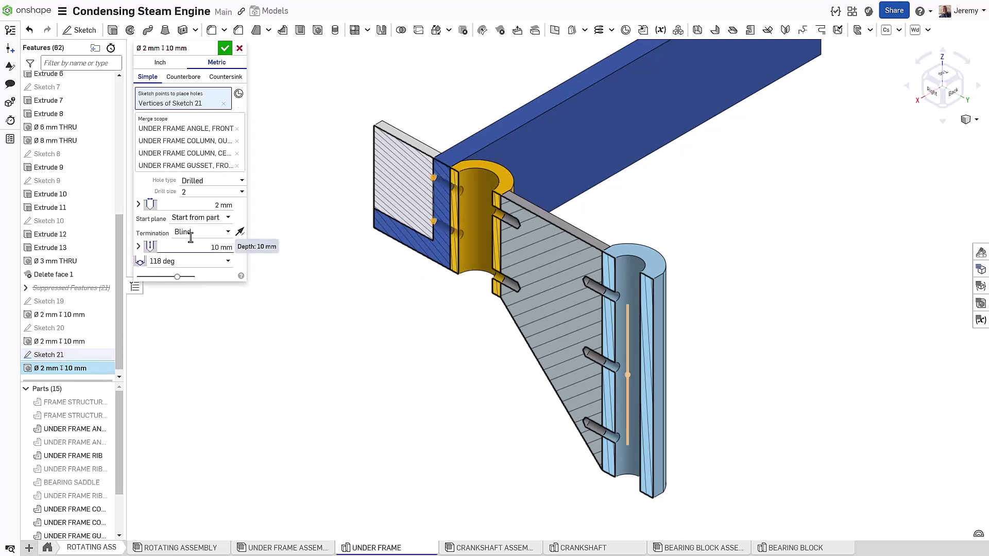
click(218, 219)
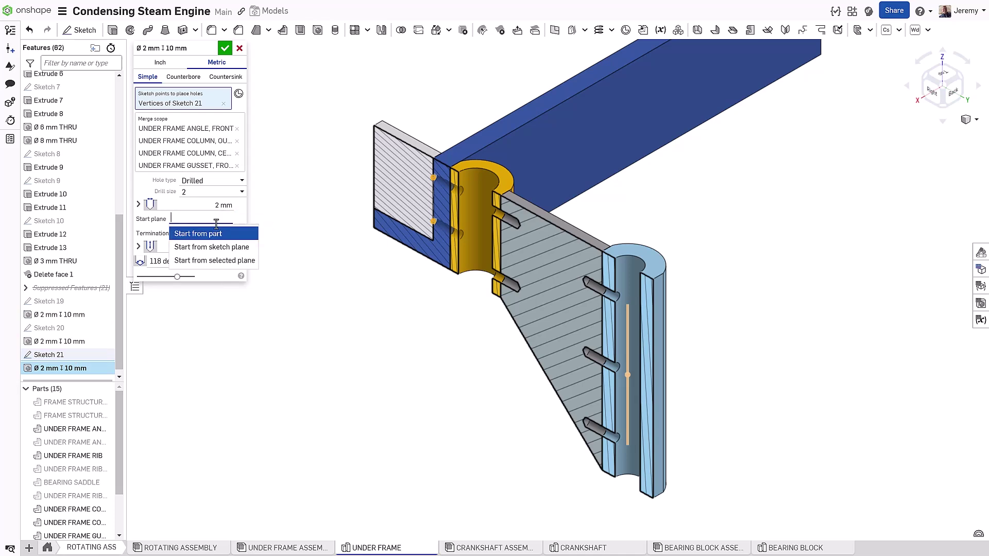
click(216, 260)
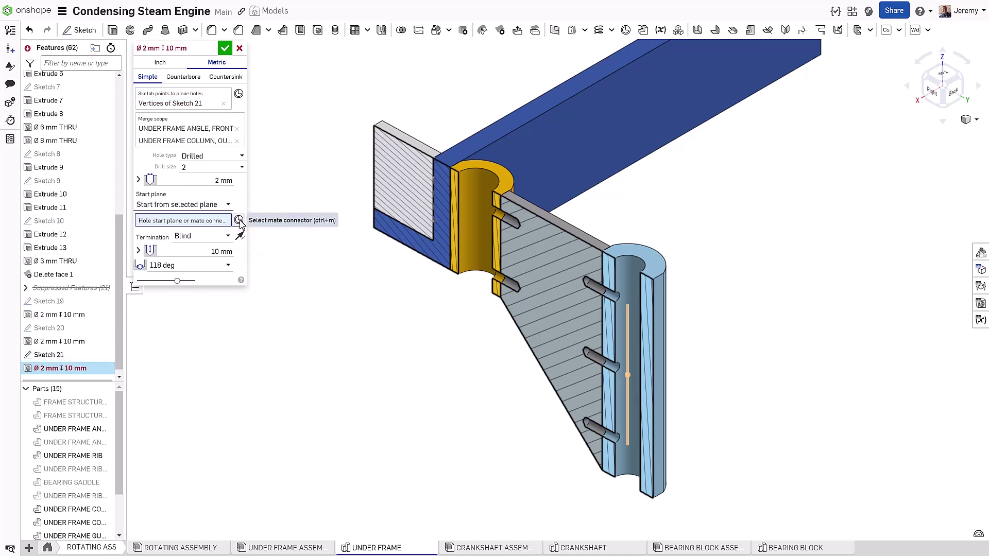
click(472, 241)
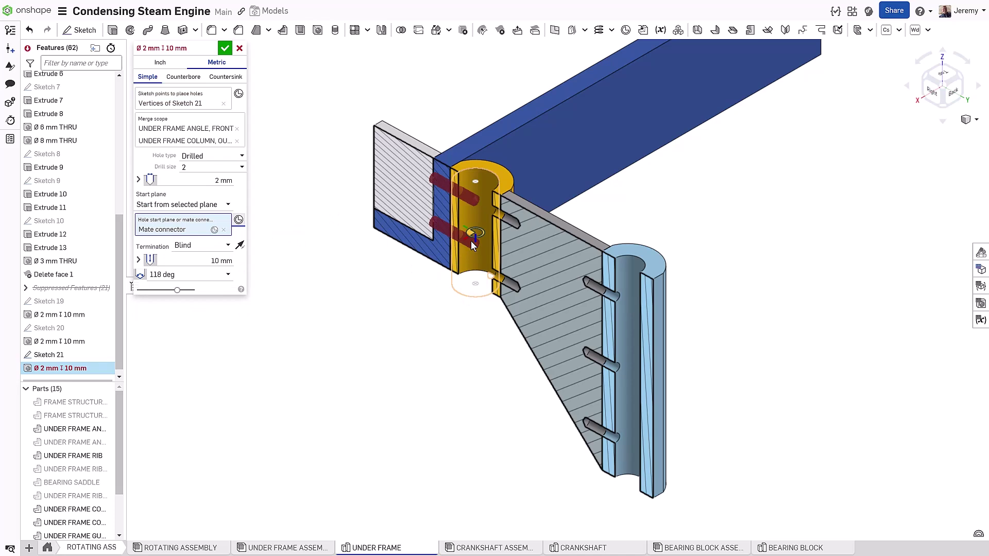
Rotate the hole start plane's mate connector 90 degrees about X
click(215, 230)
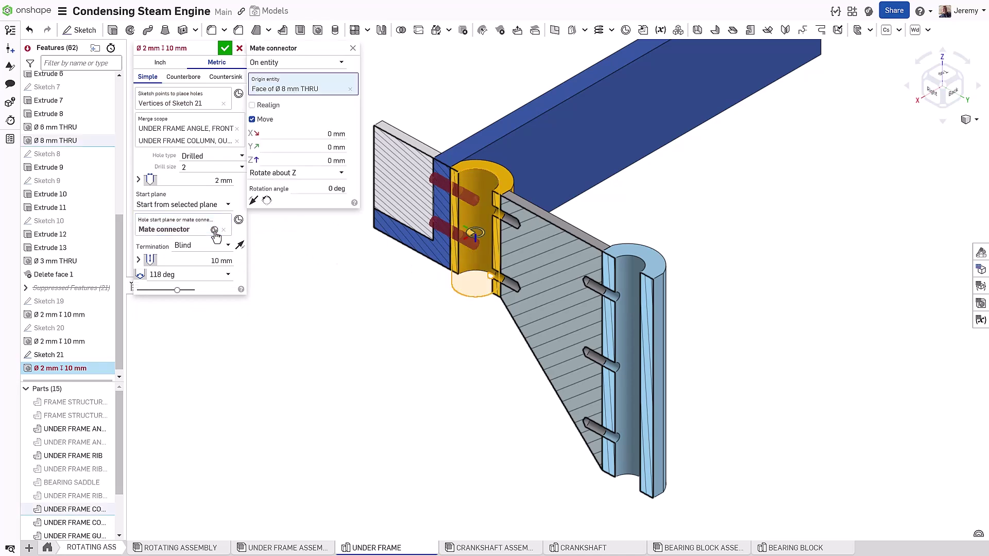
click(303, 174)
click(298, 191)
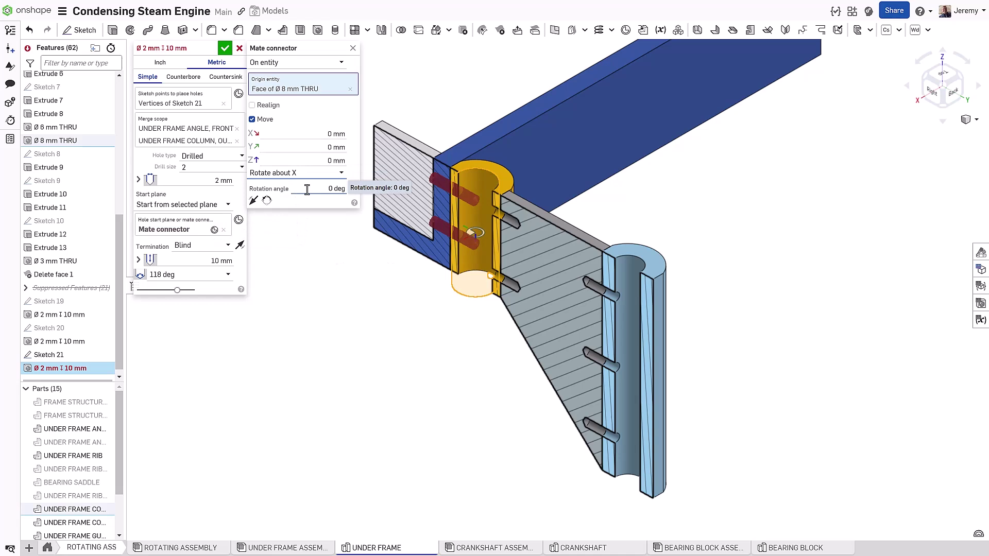
click(311, 189)
text(90)
key(Return)
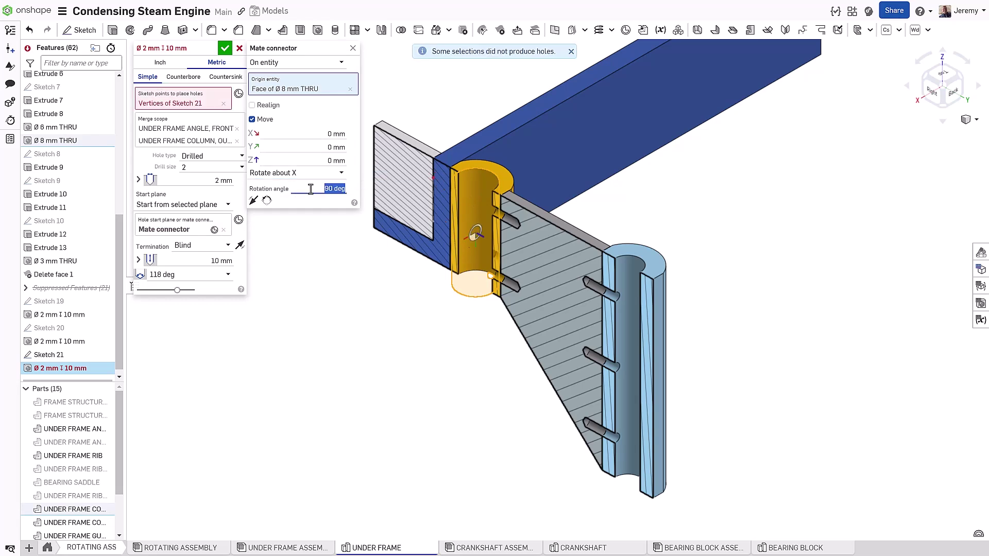
click(353, 48)
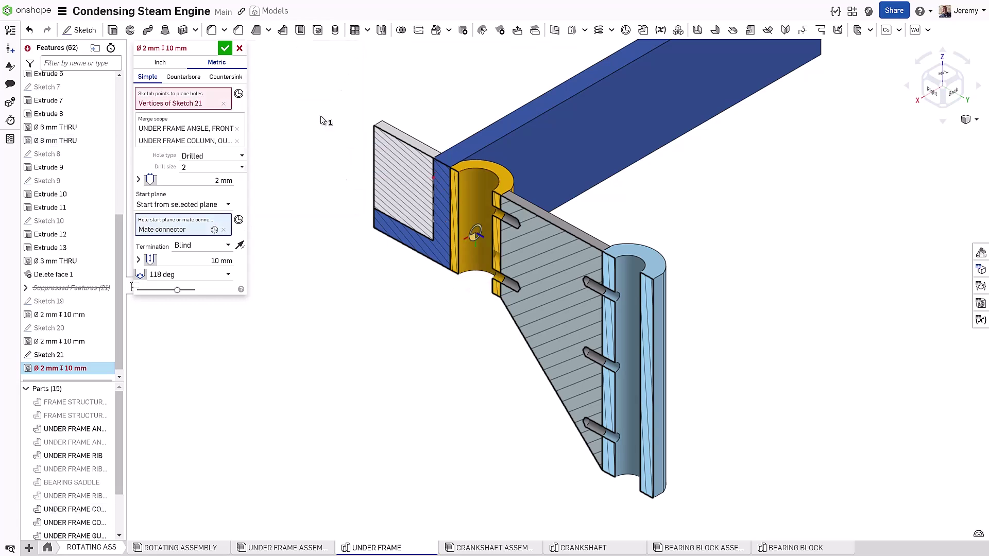
Set the blind hole depth to 14 mm and accept the hole feature
click(195, 273)
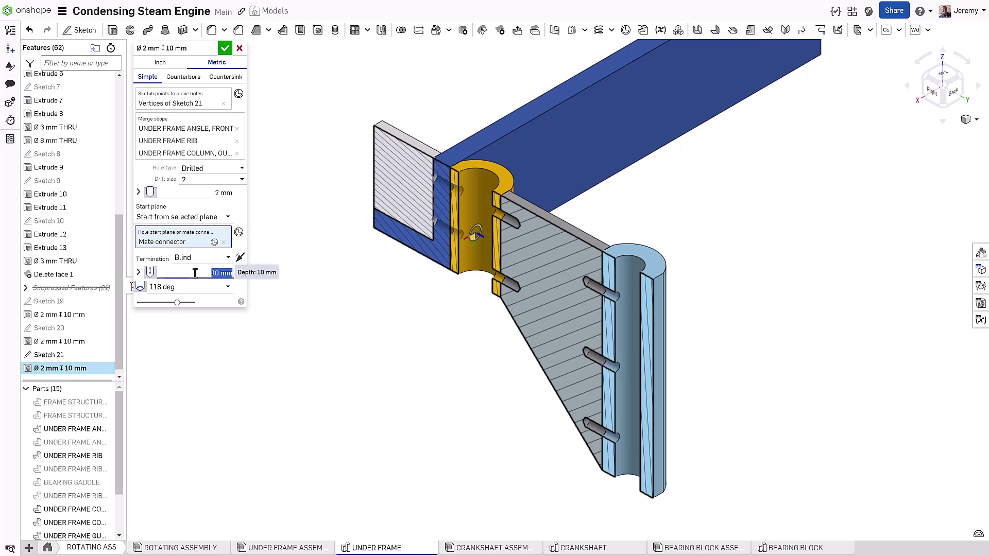
text(14)
key(Return)
key(Return)
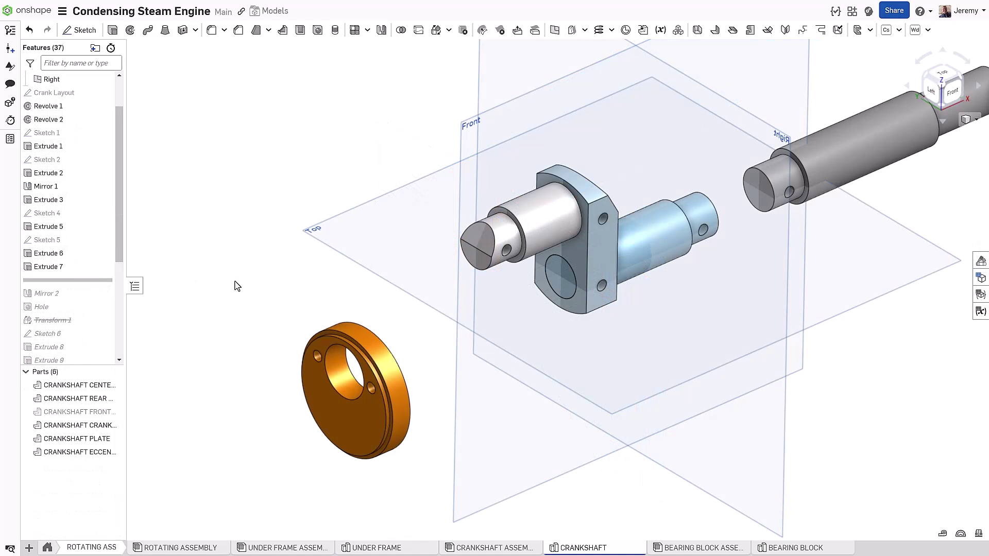
Mirror the Extrude 7 feature about a mate connector at the middle of the crankshaft eccentric's large bore, with Reapply features enabled
key(s)
click(286, 307)
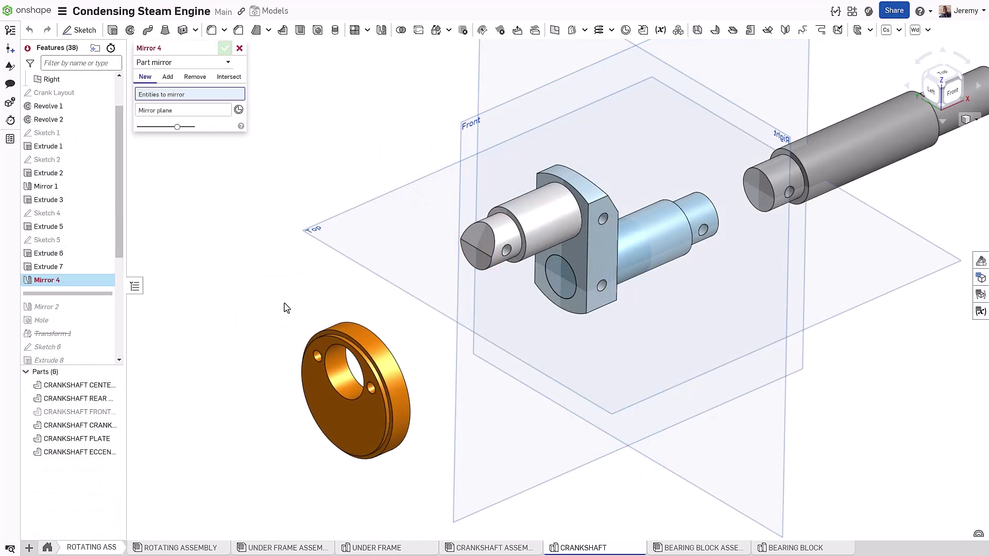
click(190, 62)
click(187, 91)
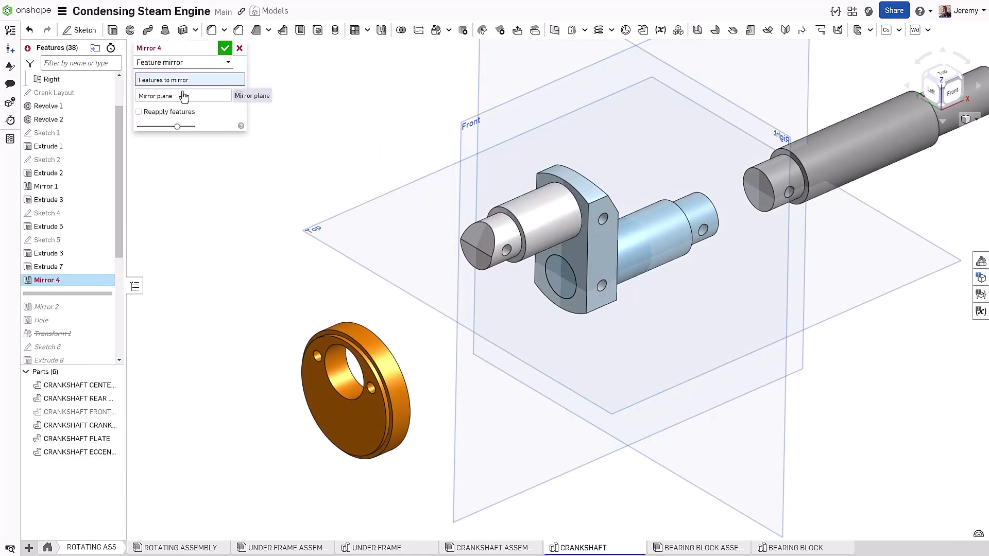
click(60, 268)
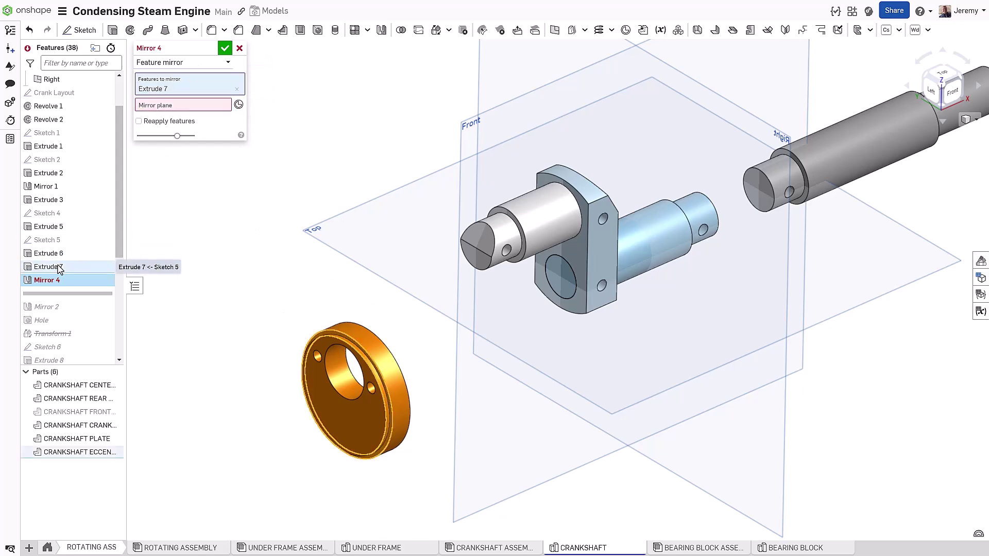
click(238, 105)
scroll(268, 421, up, 3)
scroll(267, 421, up, 2)
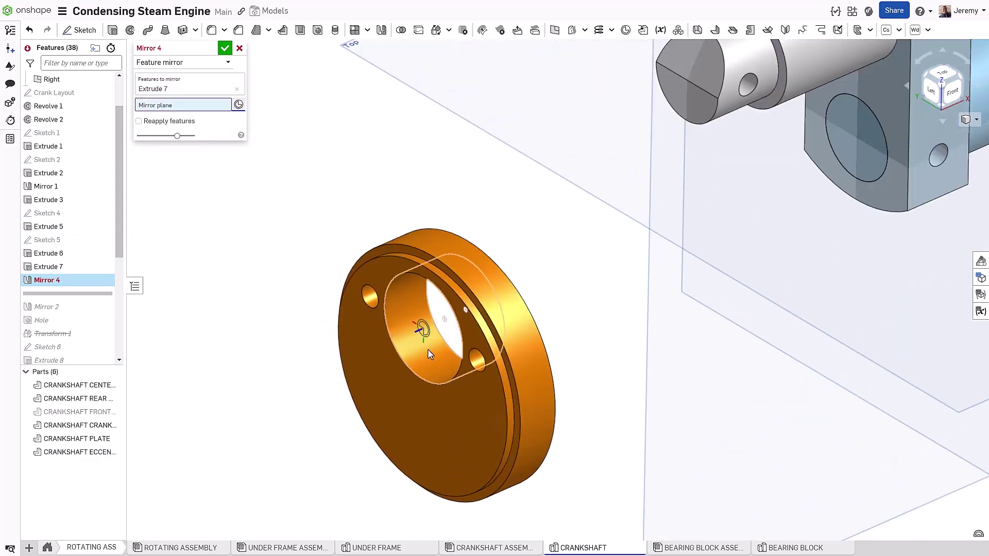
click(442, 325)
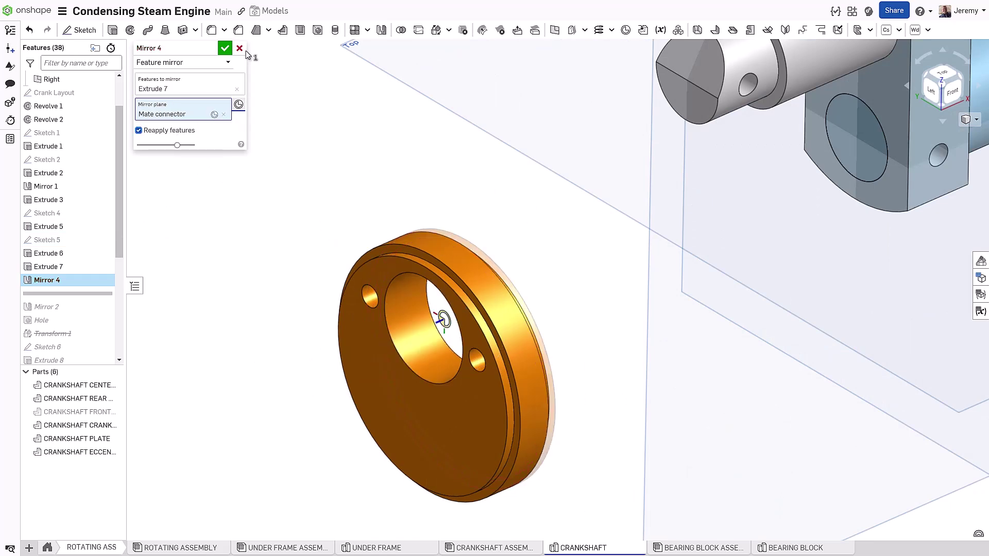
click(223, 49)
Show the hidden front crankshaft part and roll the feature history to the end, fitting the whole model in view
mouse_move(602, 269)
right_down()
mouse_move(561, 284)
mouse_move(512, 279)
mouse_move(608, 287)
right_up()
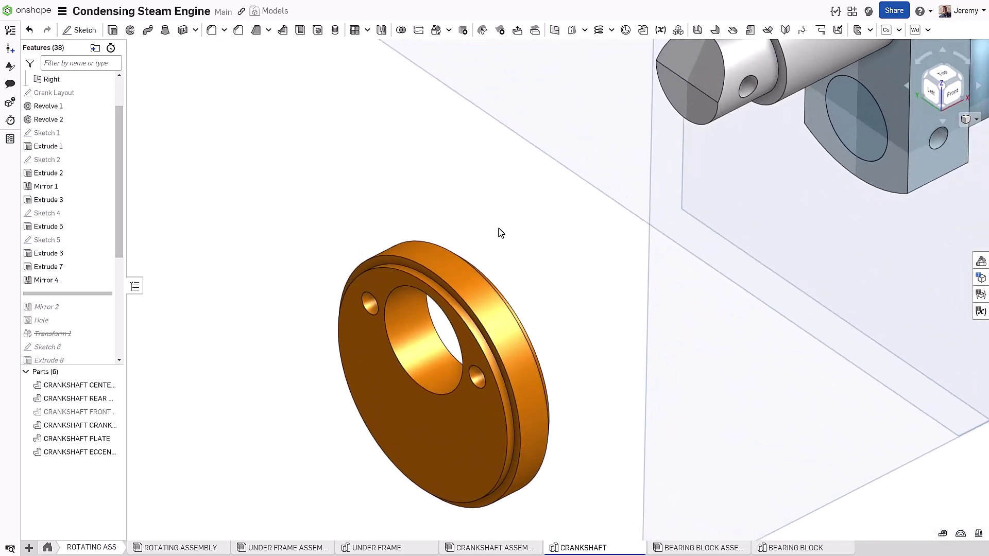
right_click(500, 233)
click(519, 243)
right_click(78, 293)
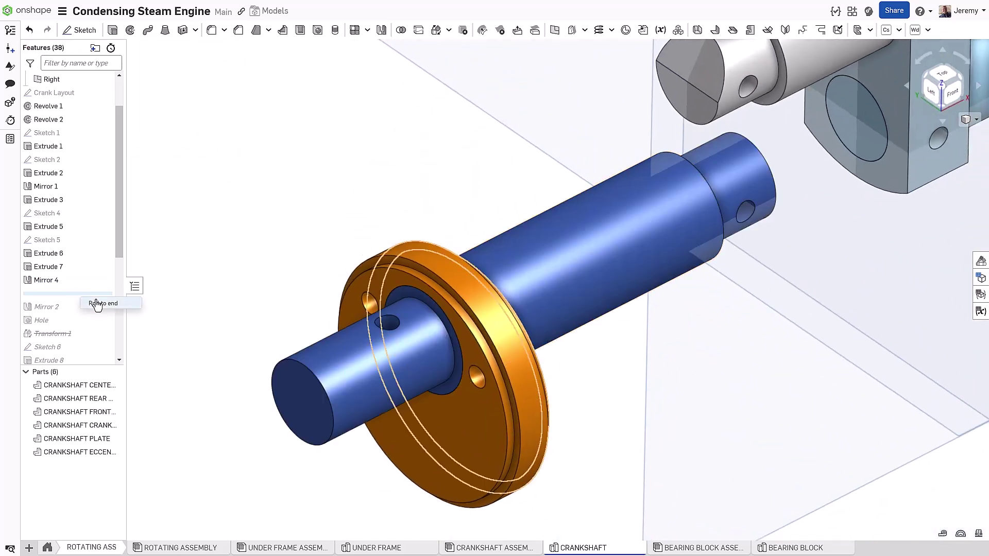
click(97, 304)
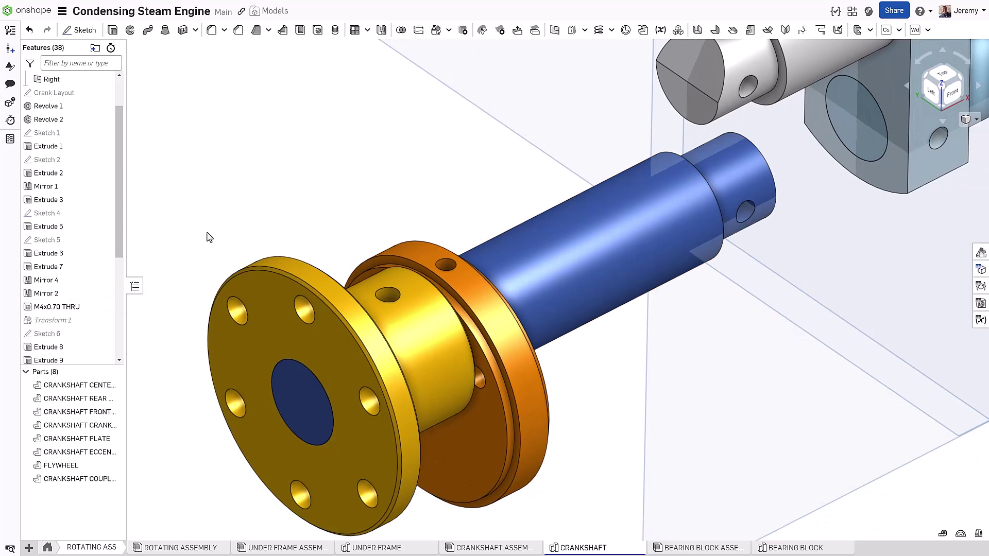
key(f)
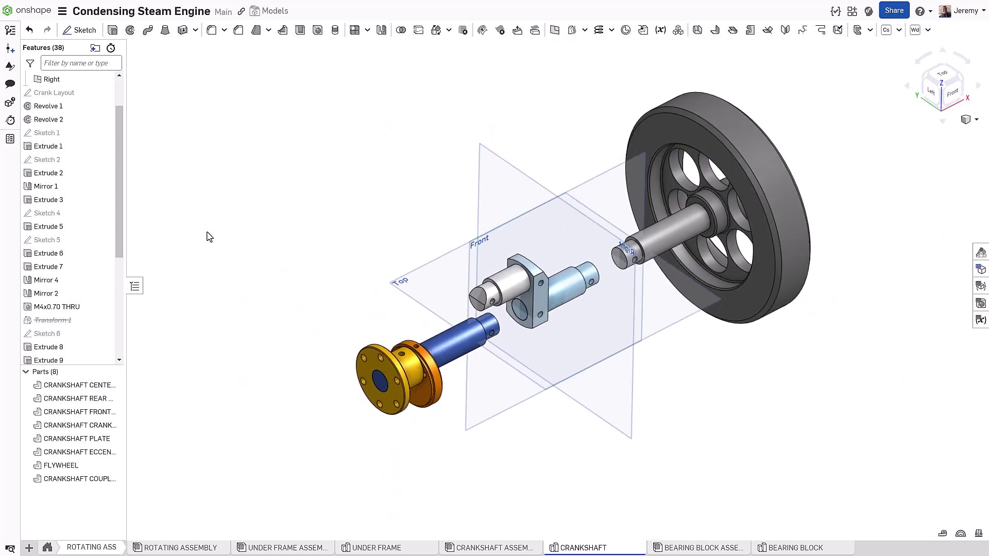